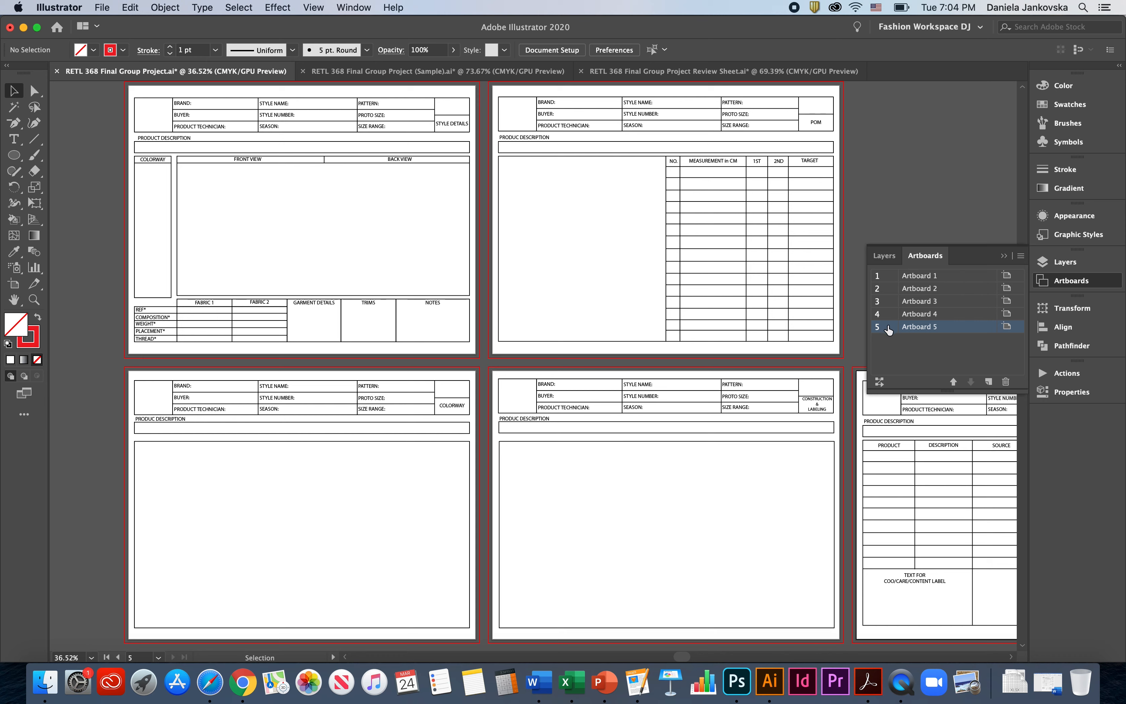
# Move the red crossed frame beside the BOM artboard onto that artboard, covering its bleed area.
pyautogui.hscroll(10, 849, 456)
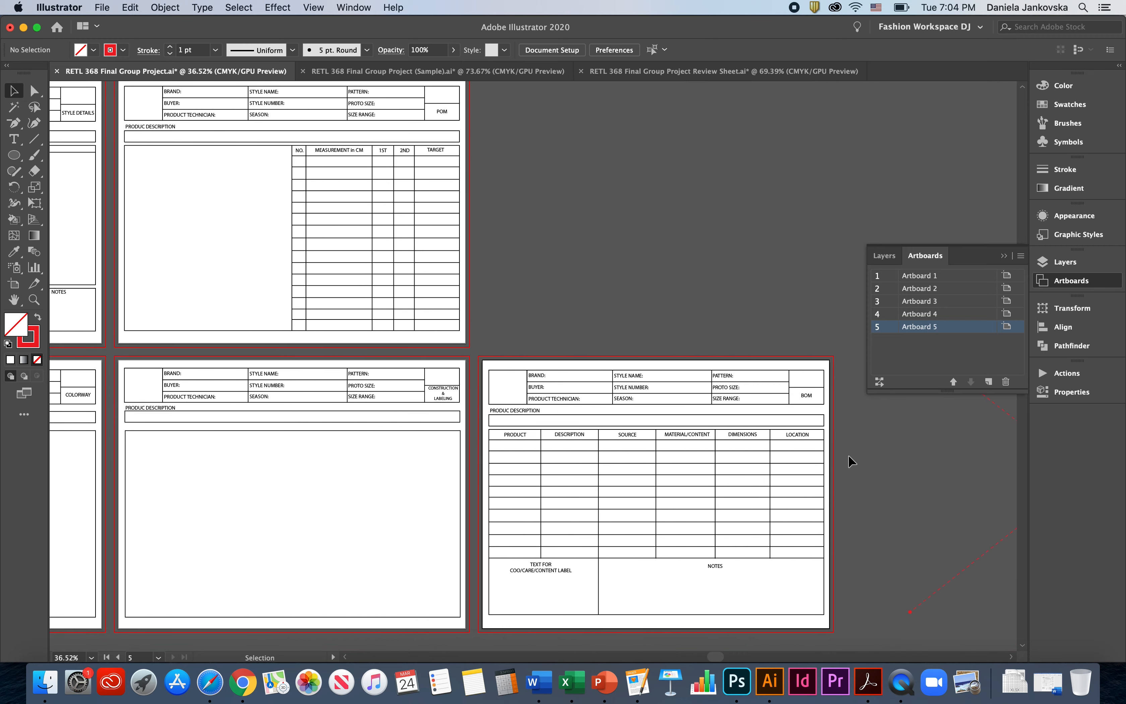
pyautogui.moveTo(982, 567); pyautogui.dragTo(548, 576)
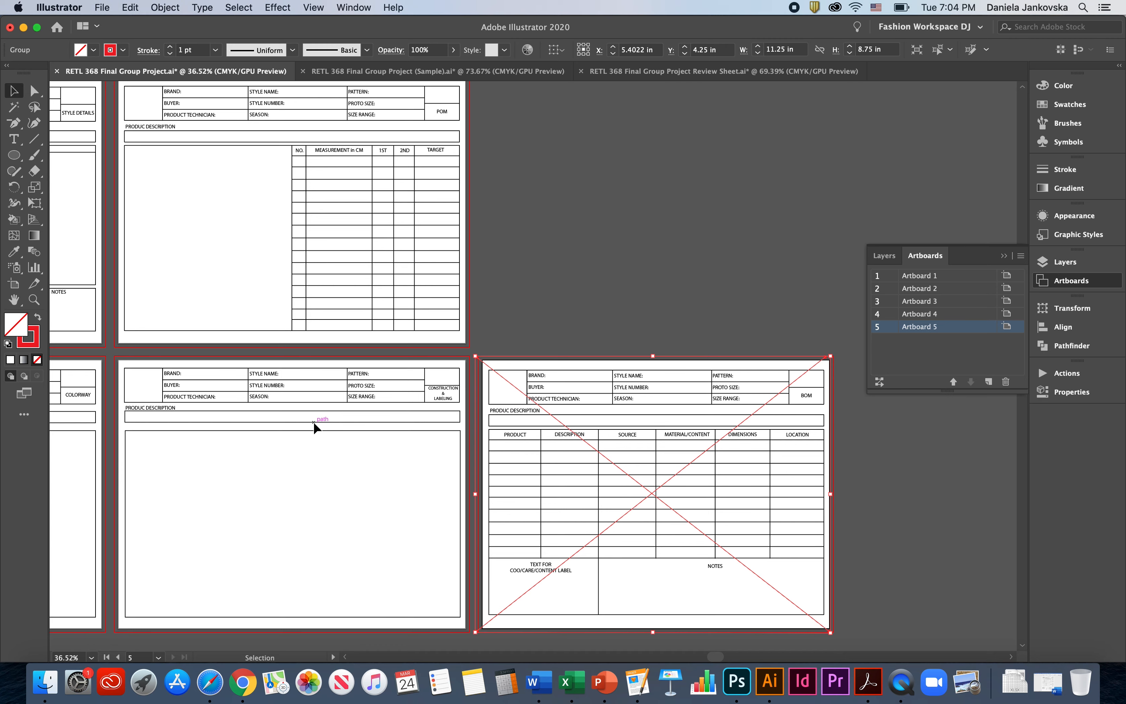
pyautogui.hscroll(-10, 313, 421)
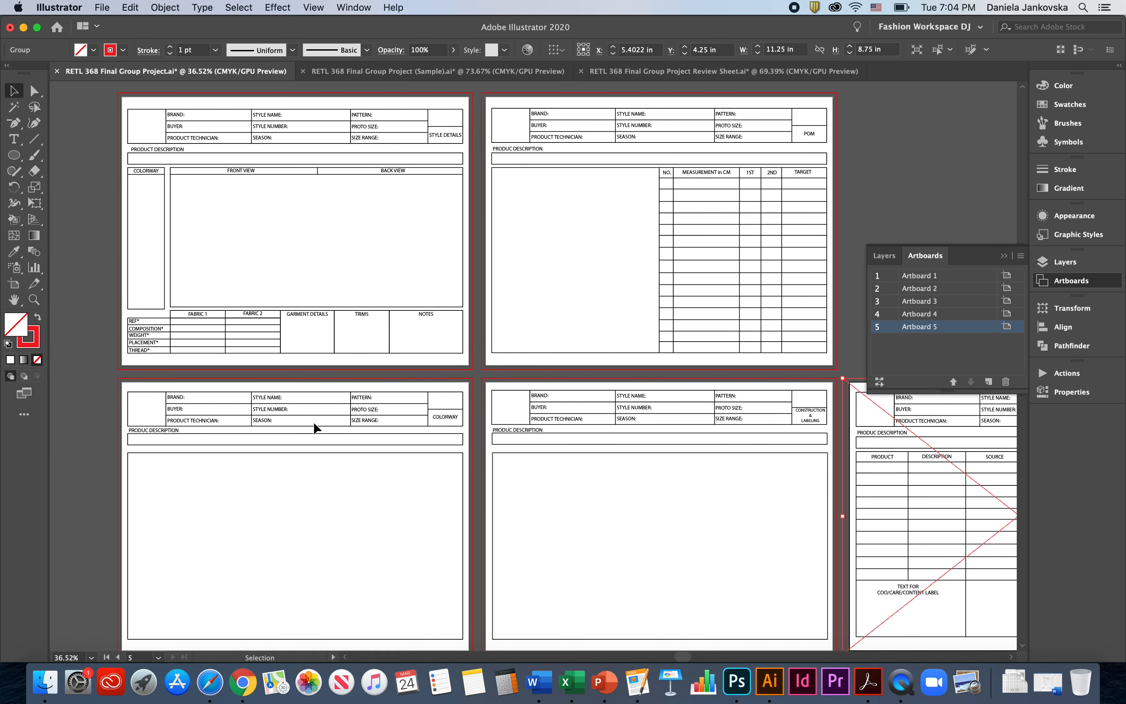
pyautogui.scroll(-1, 313, 421)
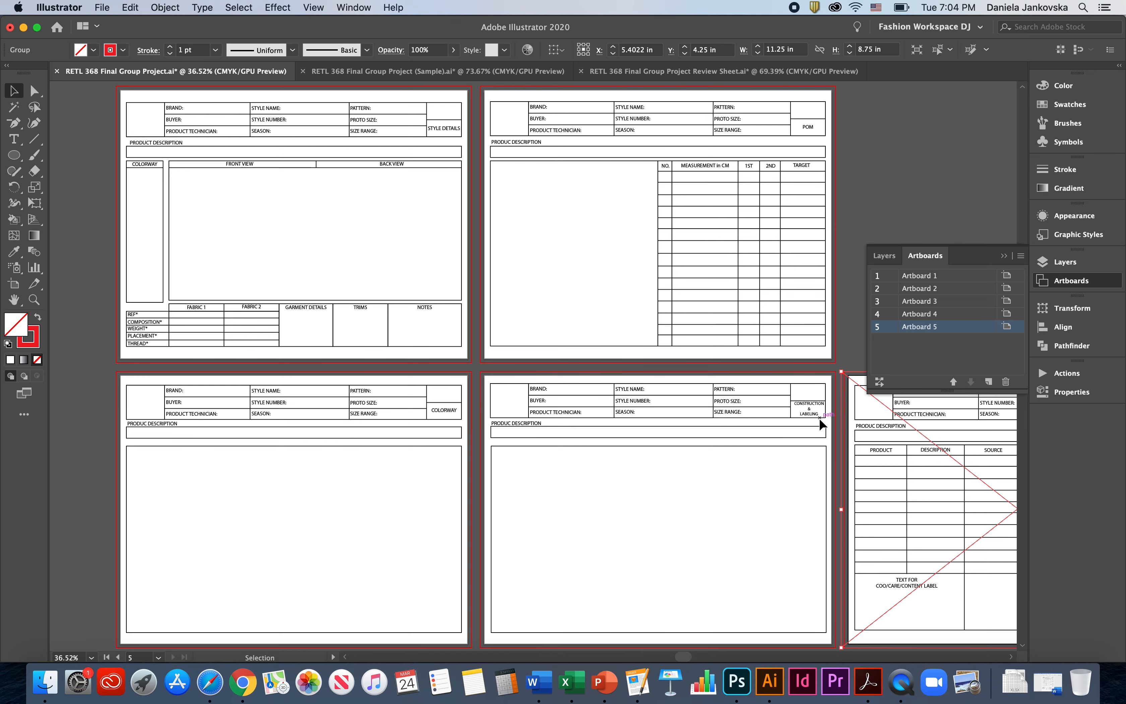
# Switch to the RETL 368 Final Group Project (Sample) document and display its list of artboards.
pyautogui.click(414, 73)
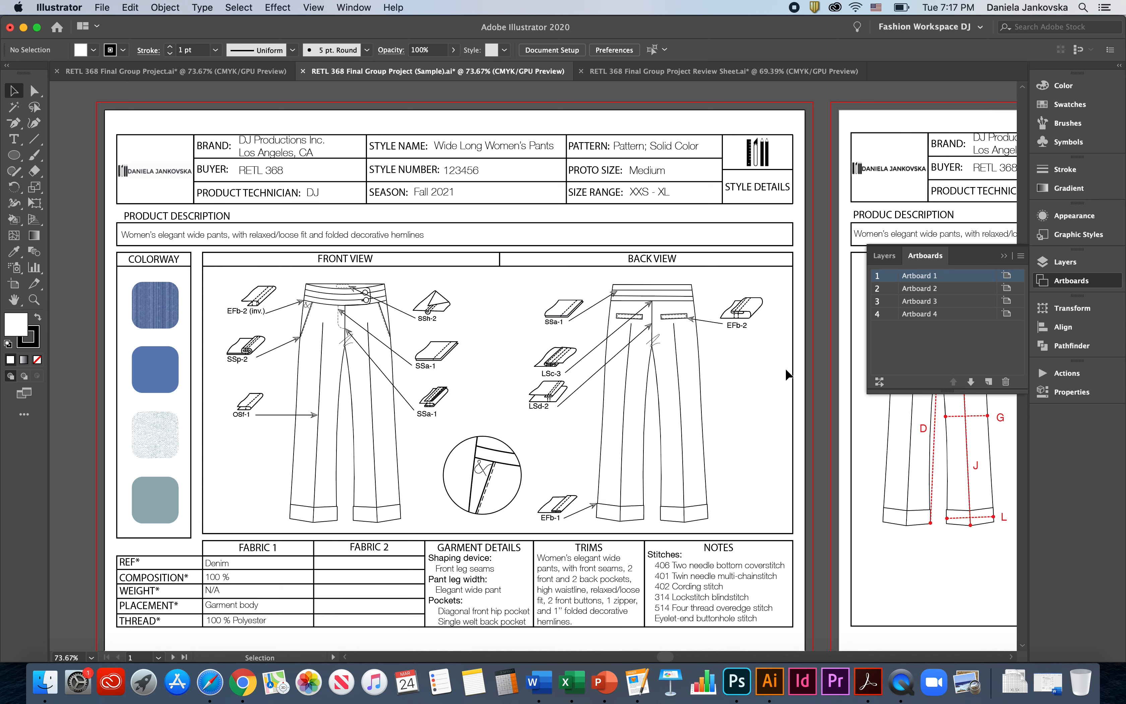
pyautogui.click(1051, 281)
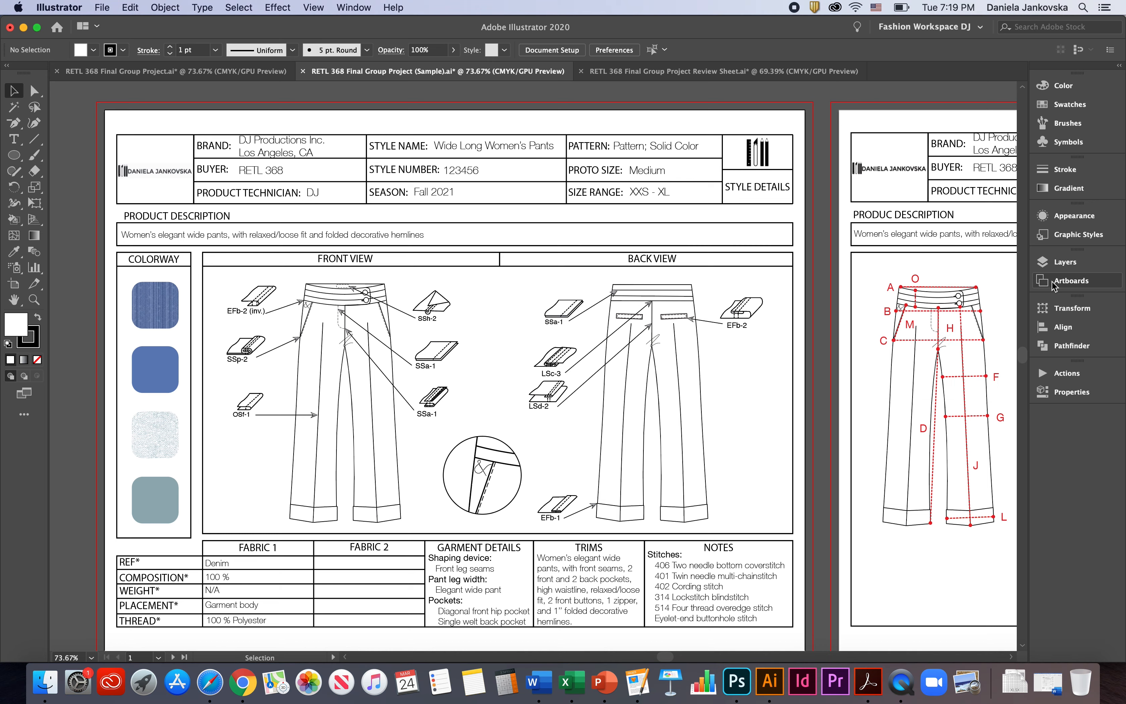
pyautogui.click(1057, 282)
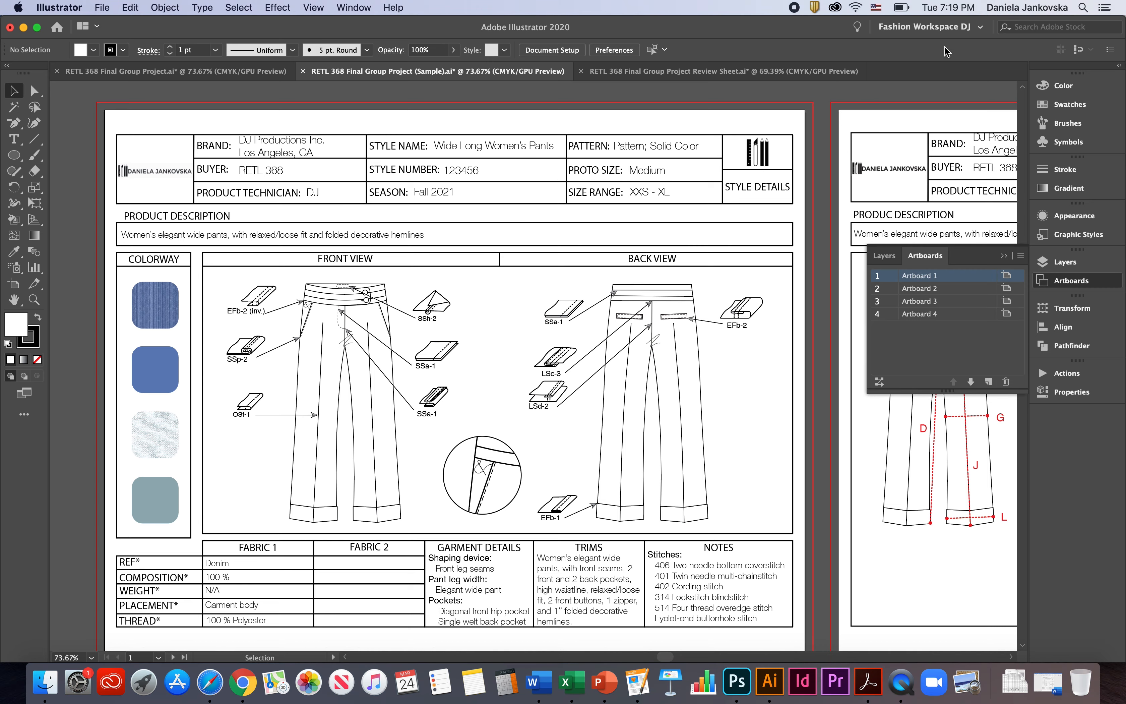
pyautogui.click(980, 33)
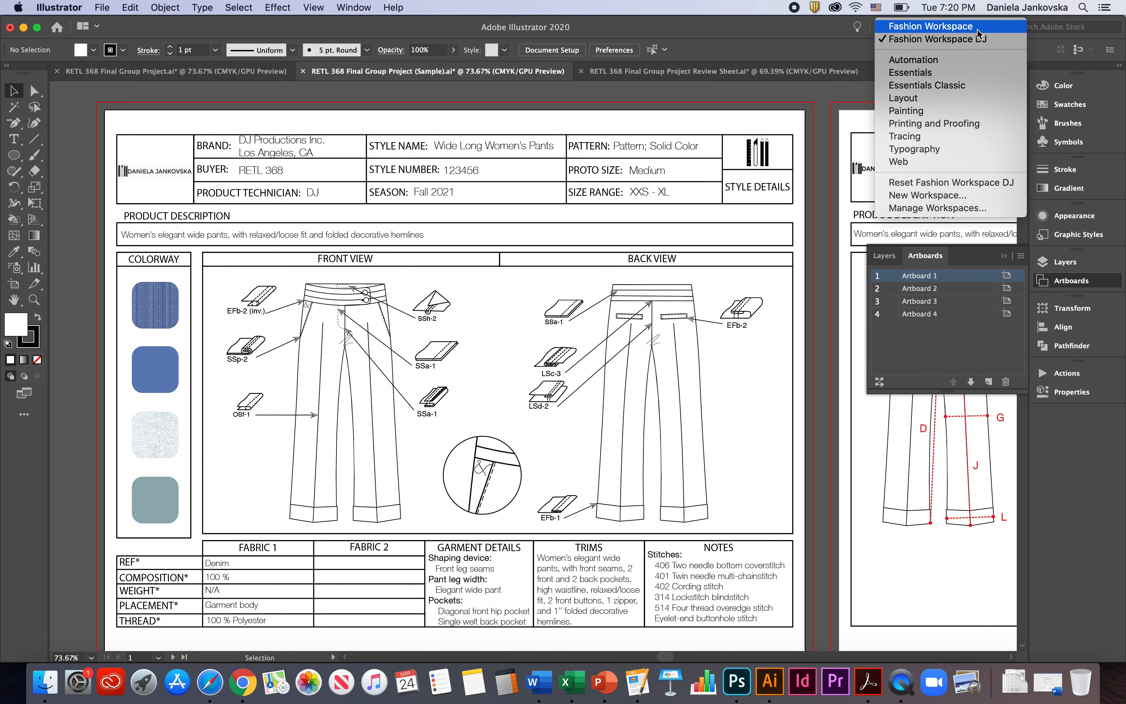
pyautogui.click(783, 44)
pyautogui.click(355, 6)
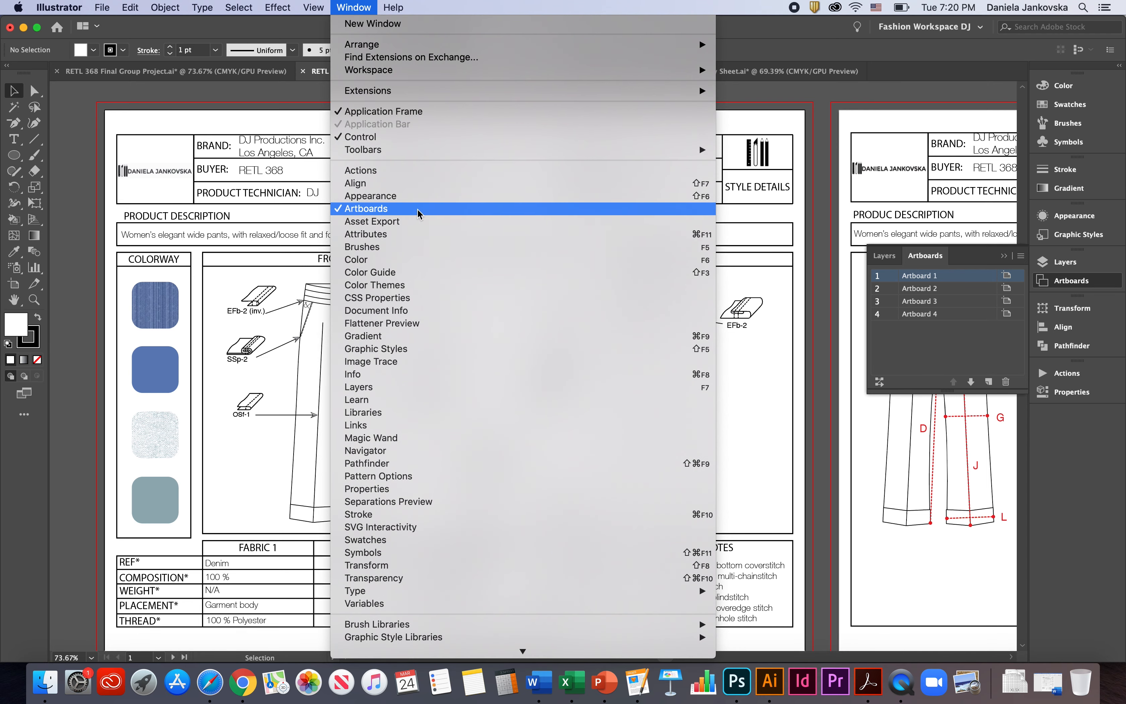
pyautogui.click(491, 209)
# Group the filled-in header entries and logos on the Style Details page.
pyautogui.press('a')
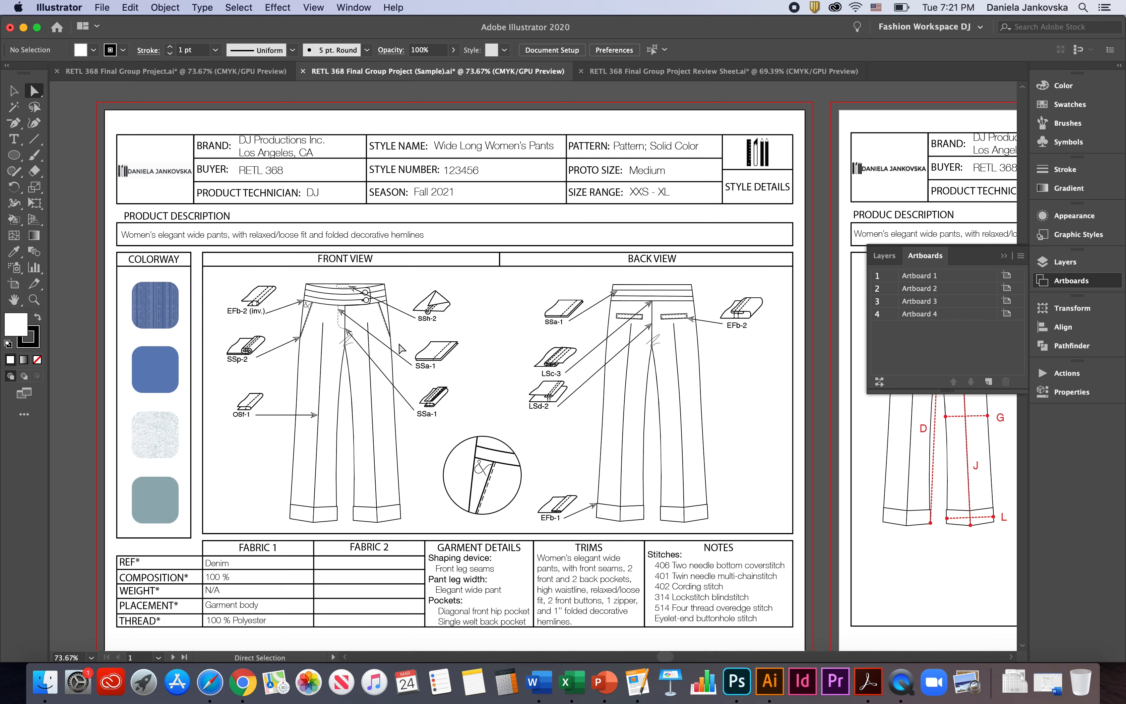
pyautogui.click(11, 91)
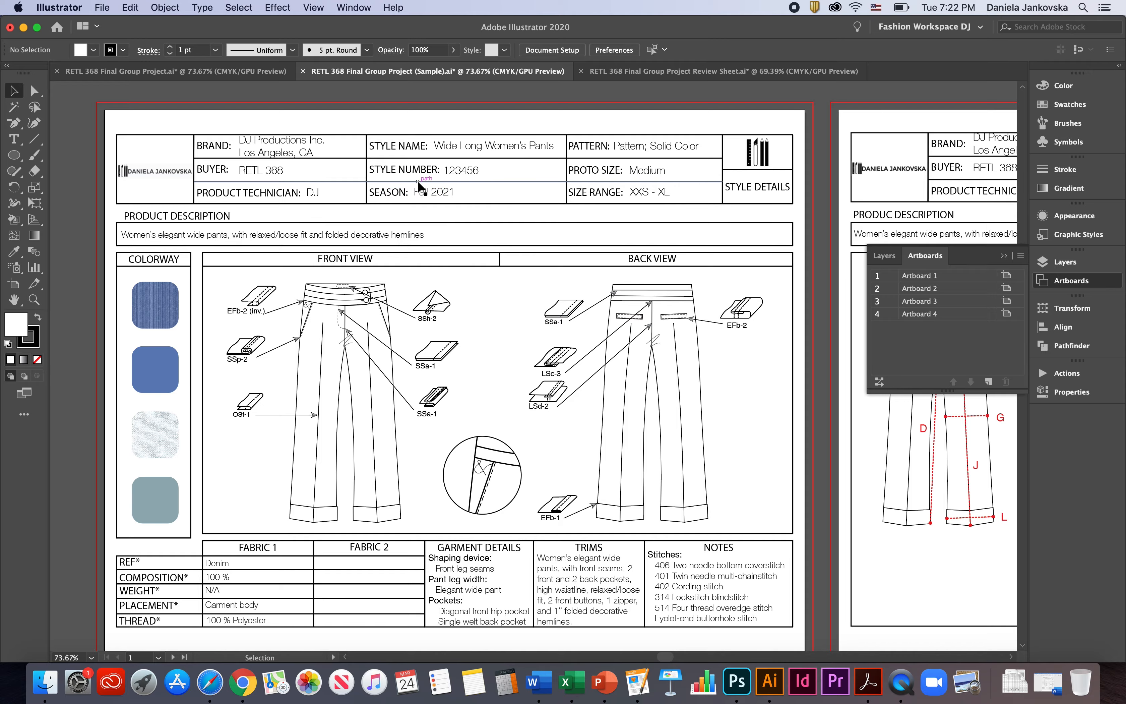
pyautogui.scroll(-5, 411, 184)
pyautogui.scroll(-1, 411, 184)
pyautogui.hscroll(4, 412, 184)
pyautogui.scroll(-2, 412, 185)
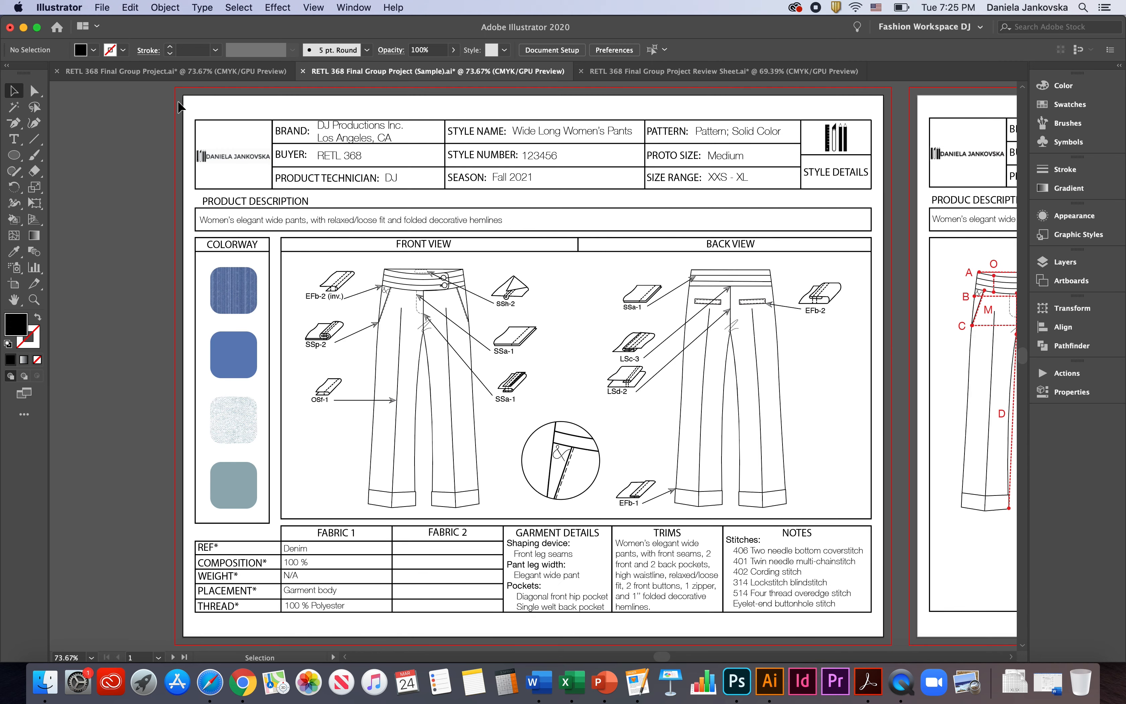
pyautogui.moveTo(179, 103); pyautogui.dragTo(879, 195)
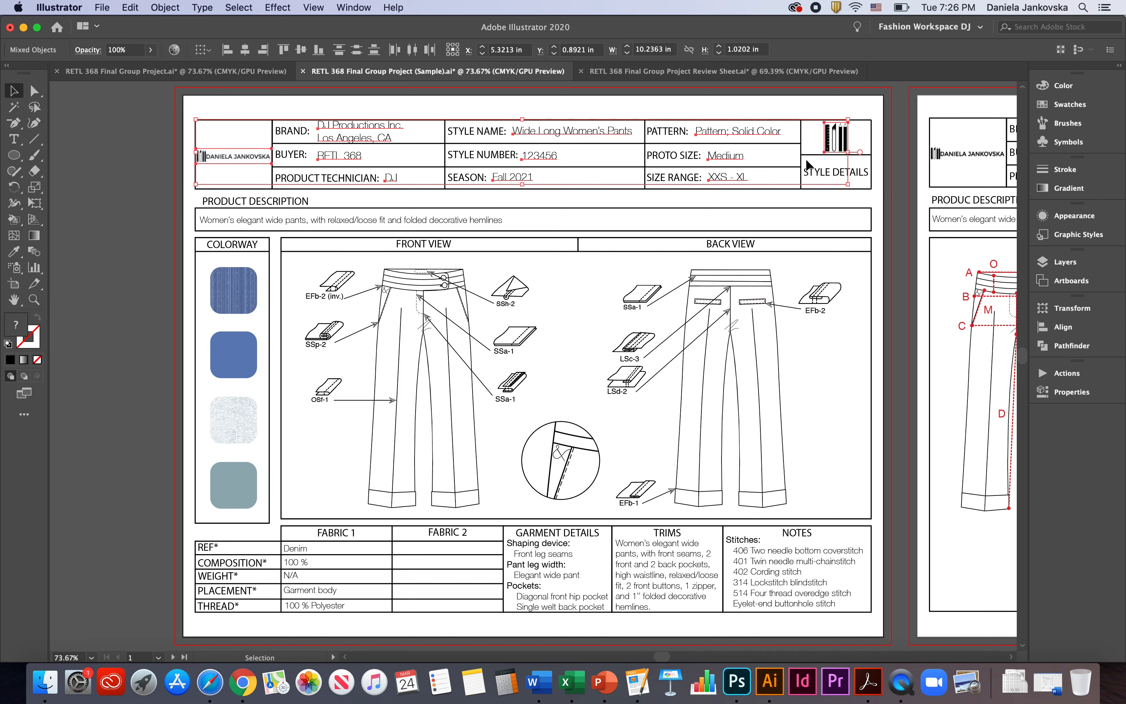
pyautogui.rightClick(757, 128)
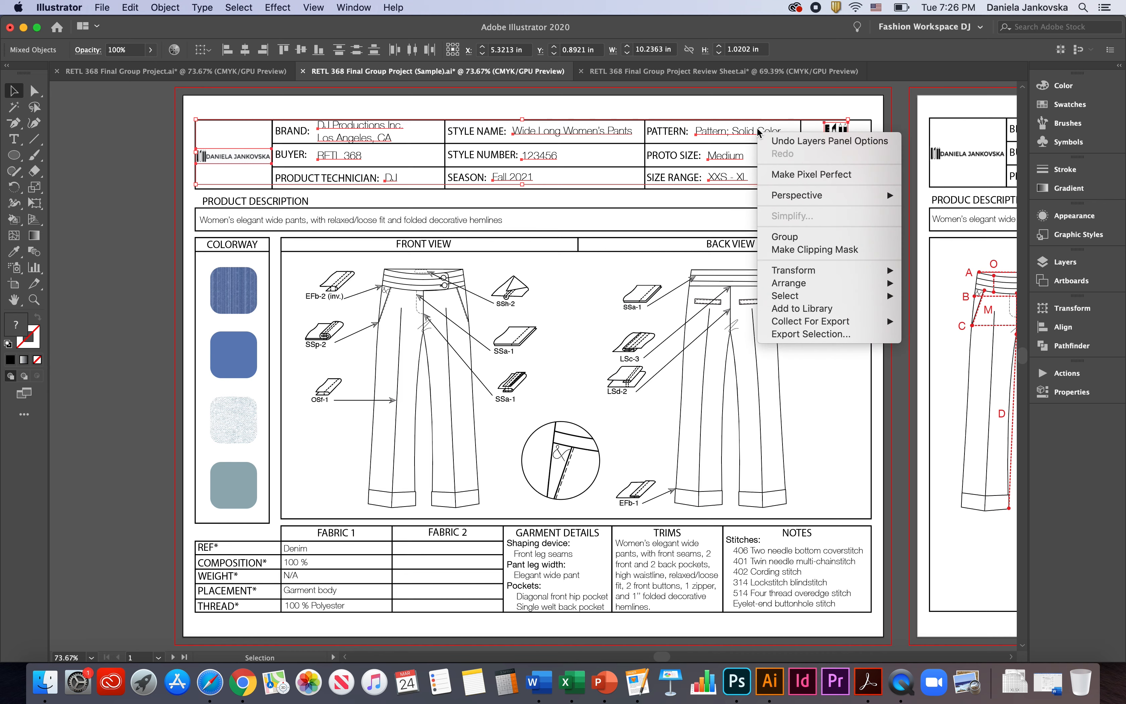
pyautogui.click(791, 236)
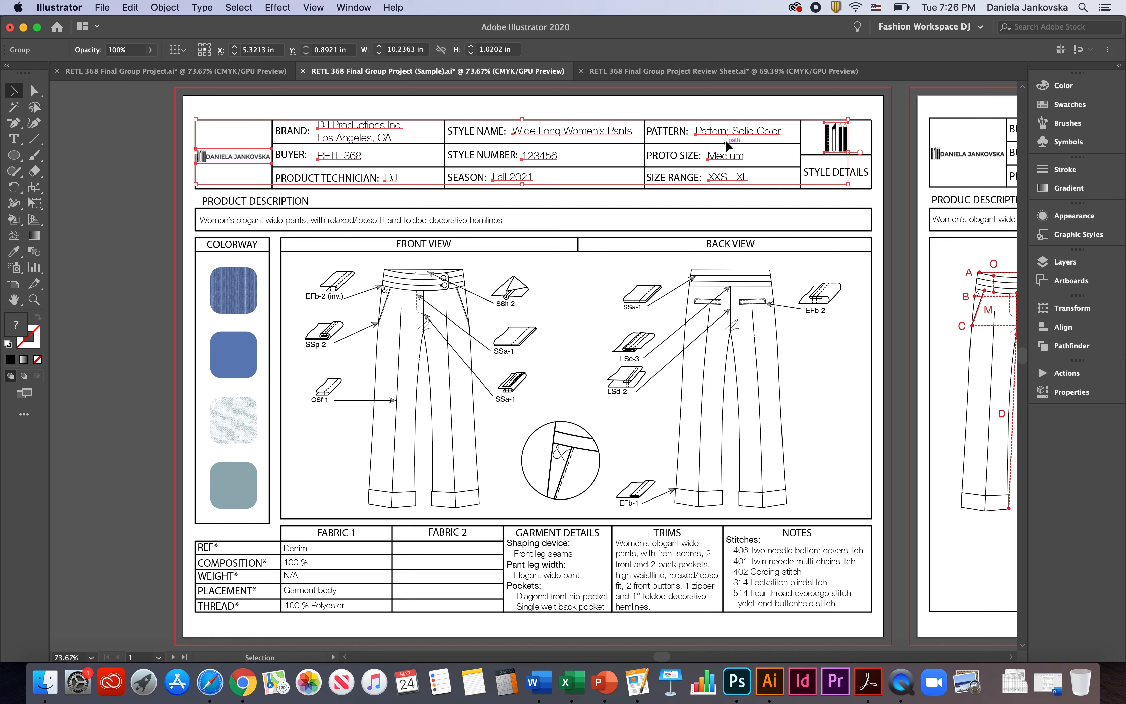
# Paste a copy of the header group and move it down over the fabric and notes table.
pyautogui.press('a')
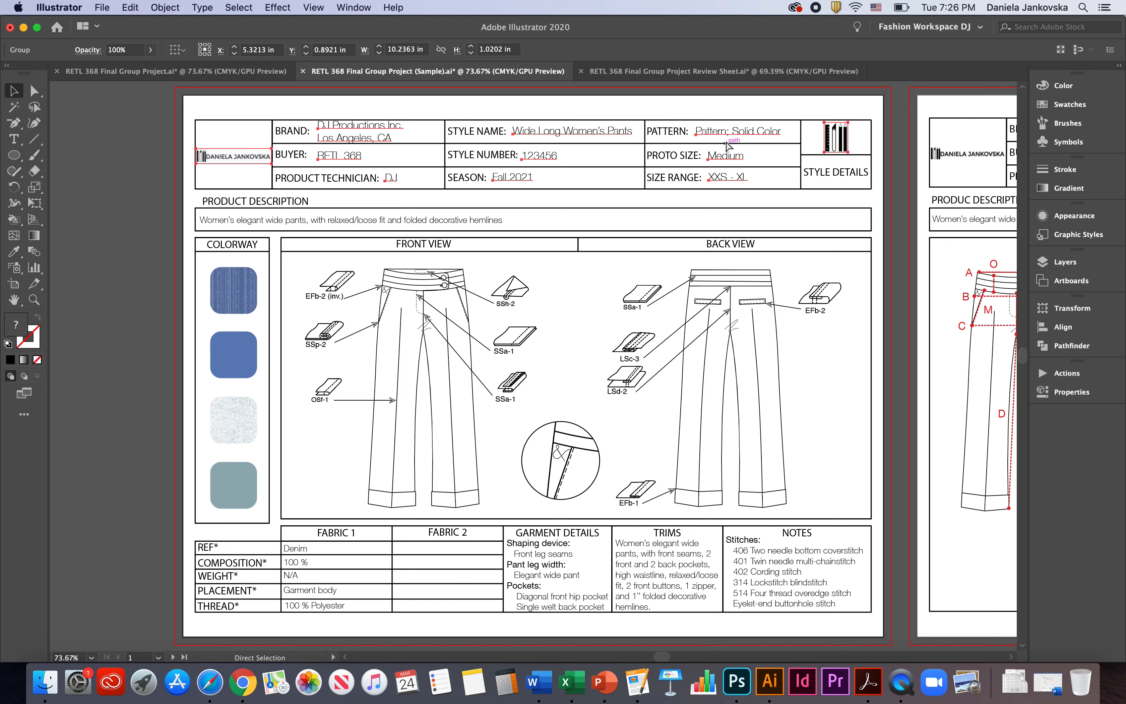
pyautogui.press('super+v')
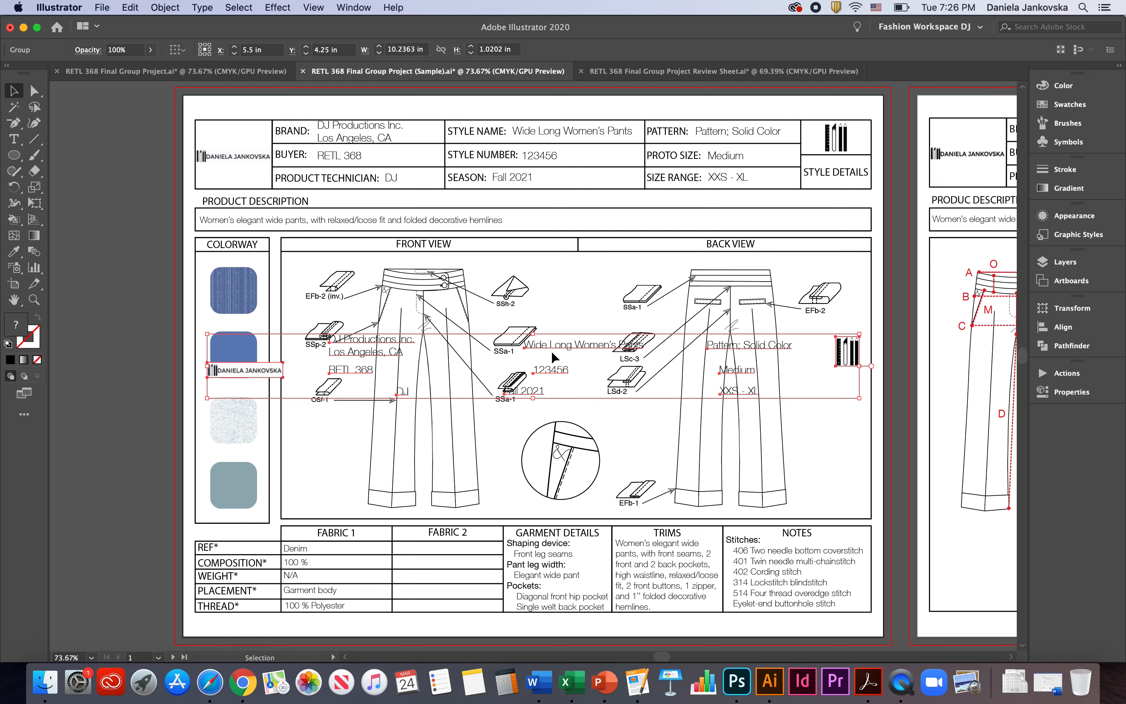
pyautogui.moveTo(554, 346); pyautogui.dragTo(528, 574)
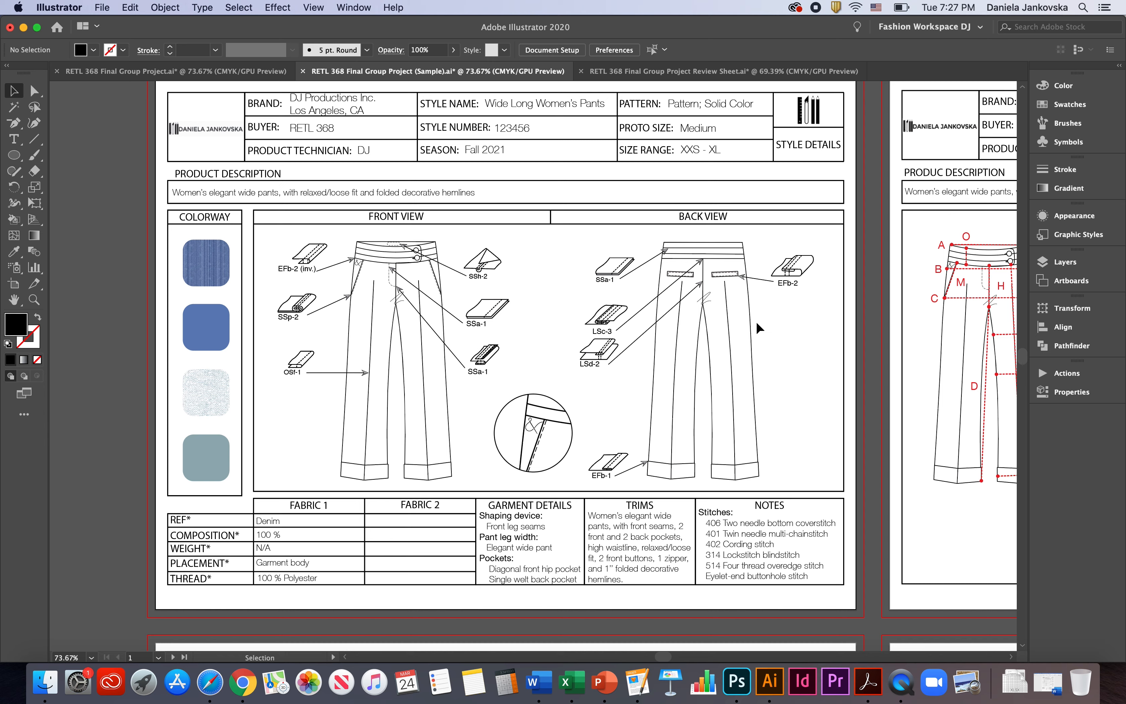
# Switch to the RETL 368 Final Group Project Review Sheet document to view the pant styles.
pyautogui.click(670, 73)
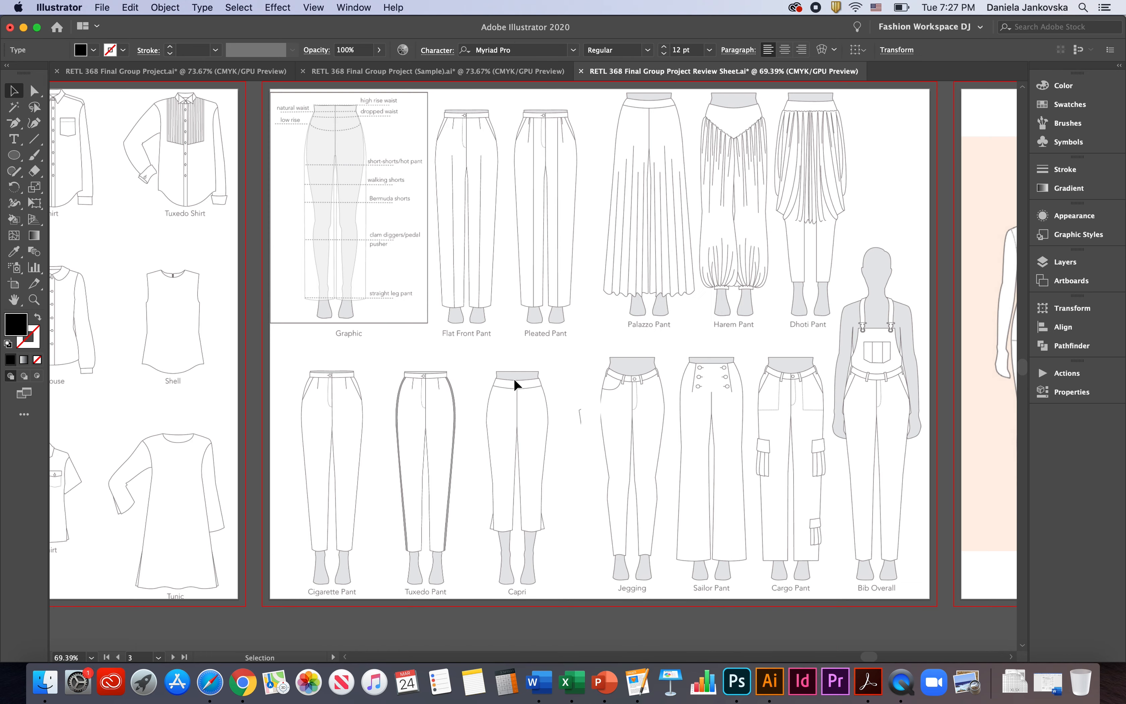
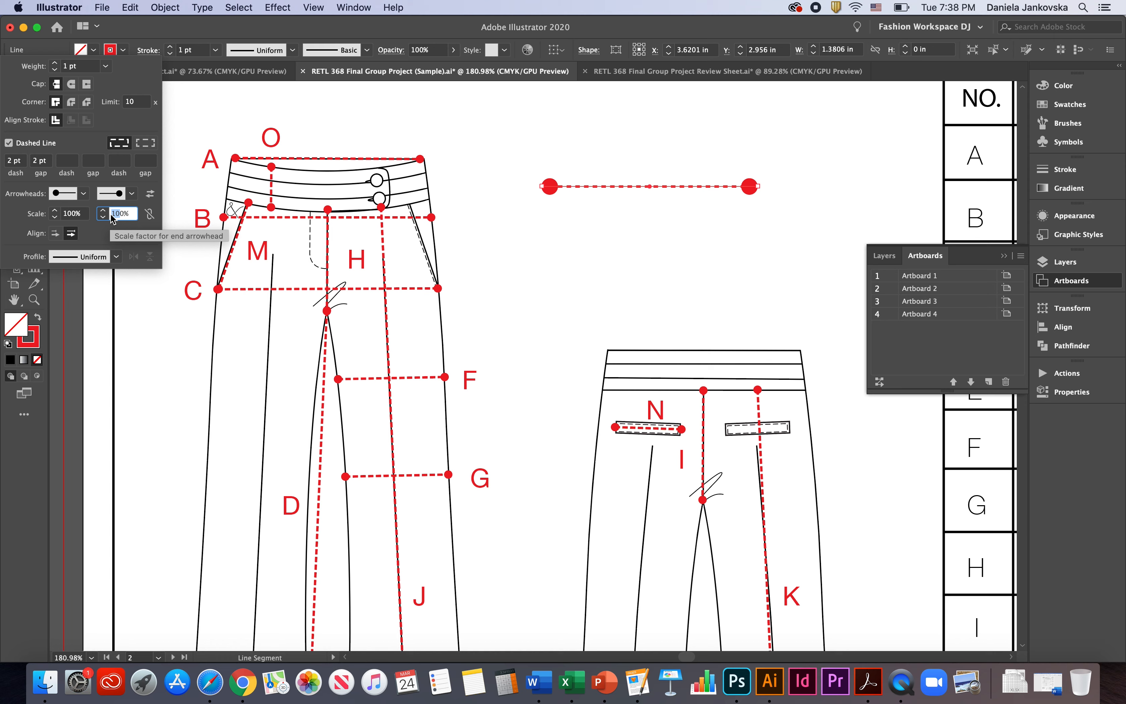
# Set the start and end arrowhead scale of the dashed red measurement line to 50%.
pyautogui.write('50')
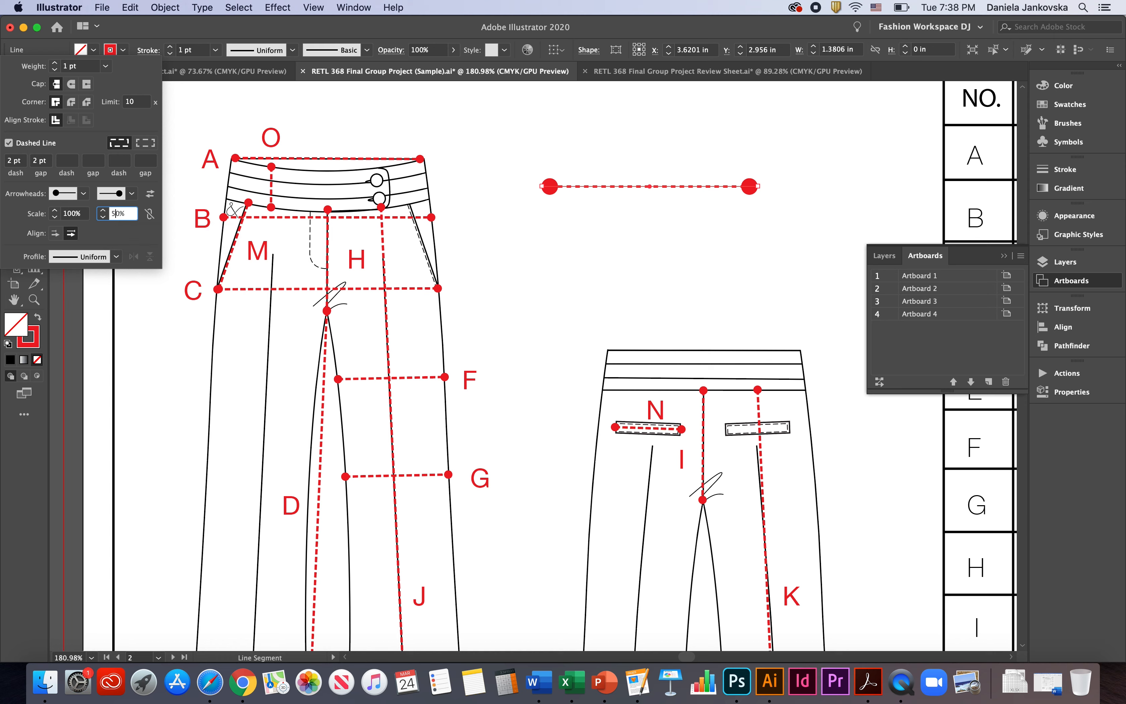
pyautogui.click(70, 215)
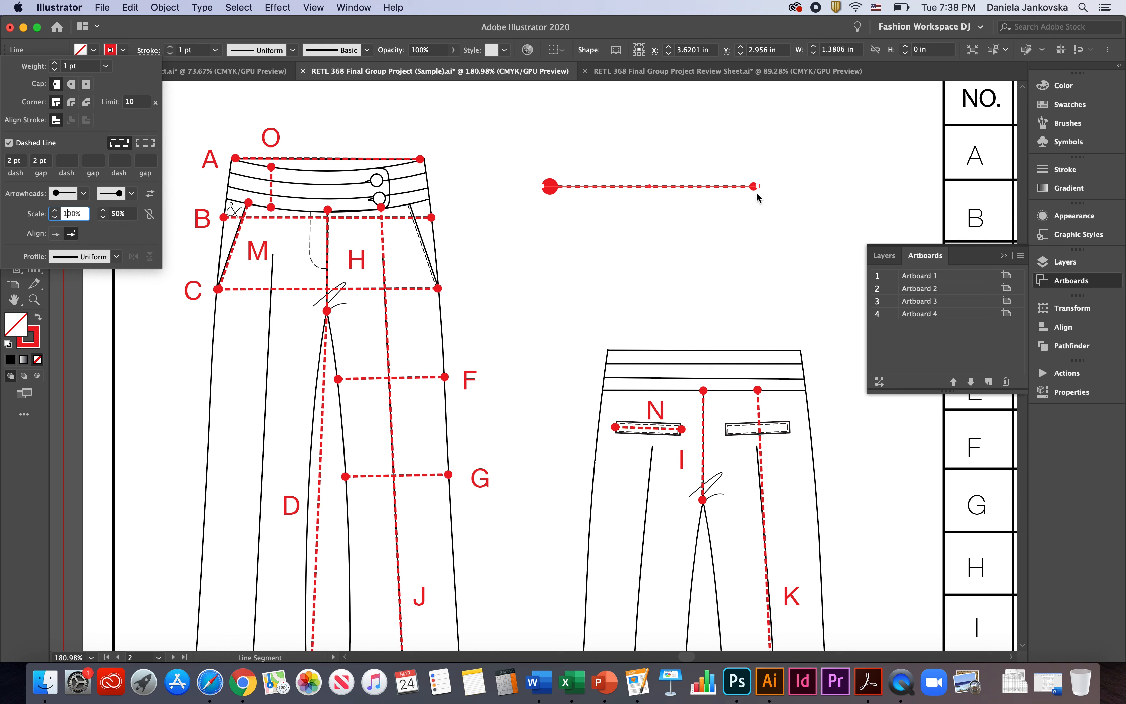
pyautogui.moveTo(72, 214); pyautogui.dragTo(52, 213)
pyautogui.write('50')
pyautogui.press('BackSpace')
pyautogui.press('Return')
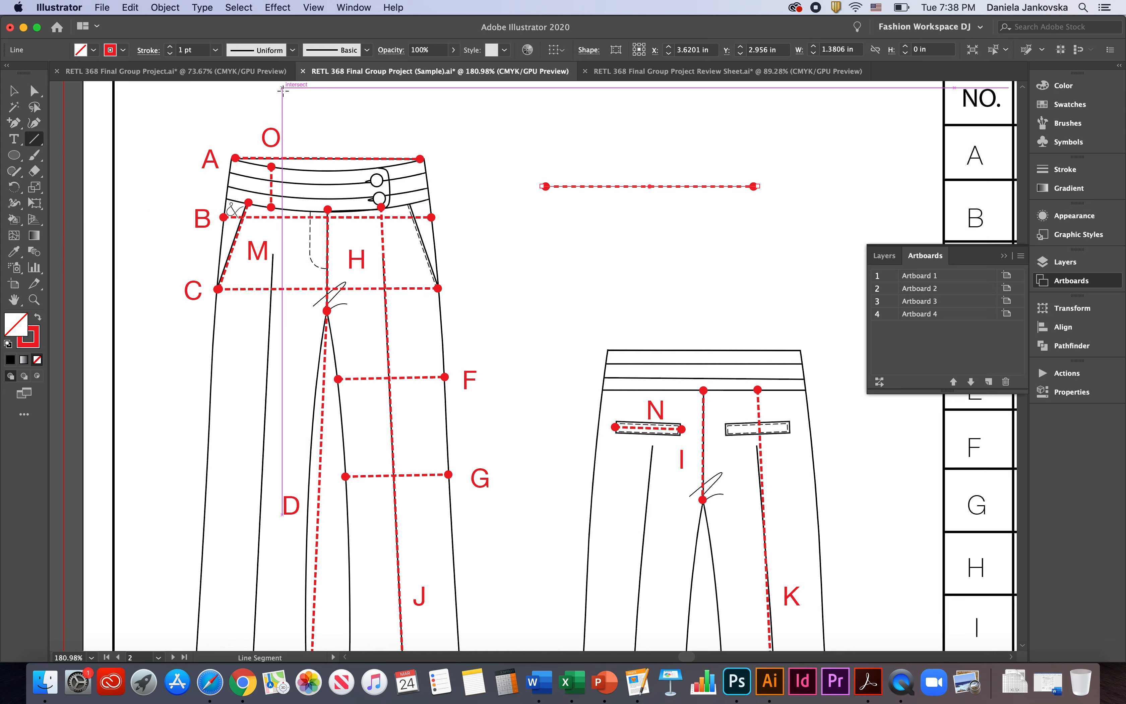
# Move the dashed red measurement line to the back-view waistband and adjust its left end.
pyautogui.click(14, 92)
pyautogui.moveTo(614, 184); pyautogui.dragTo(663, 338)
pyautogui.moveTo(590, 337); pyautogui.dragTo(575, 331)
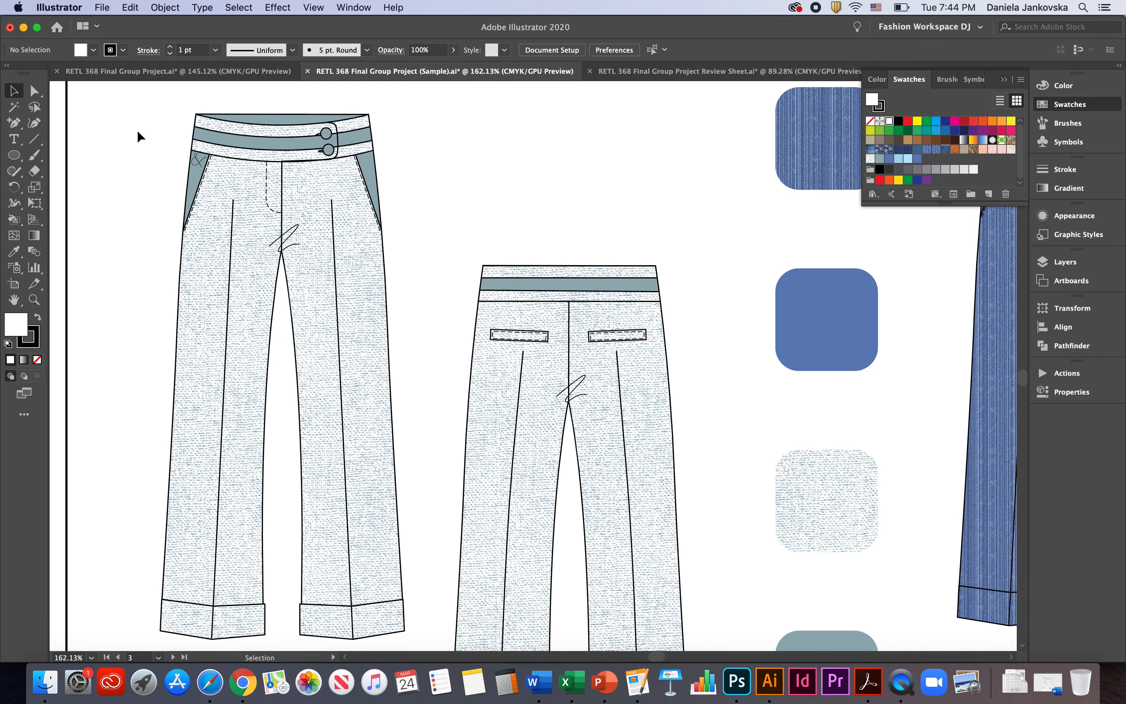
# Select the textured front-view pants on the colorway page and inspect their pocket and waistband areas.
pyautogui.click(218, 128)
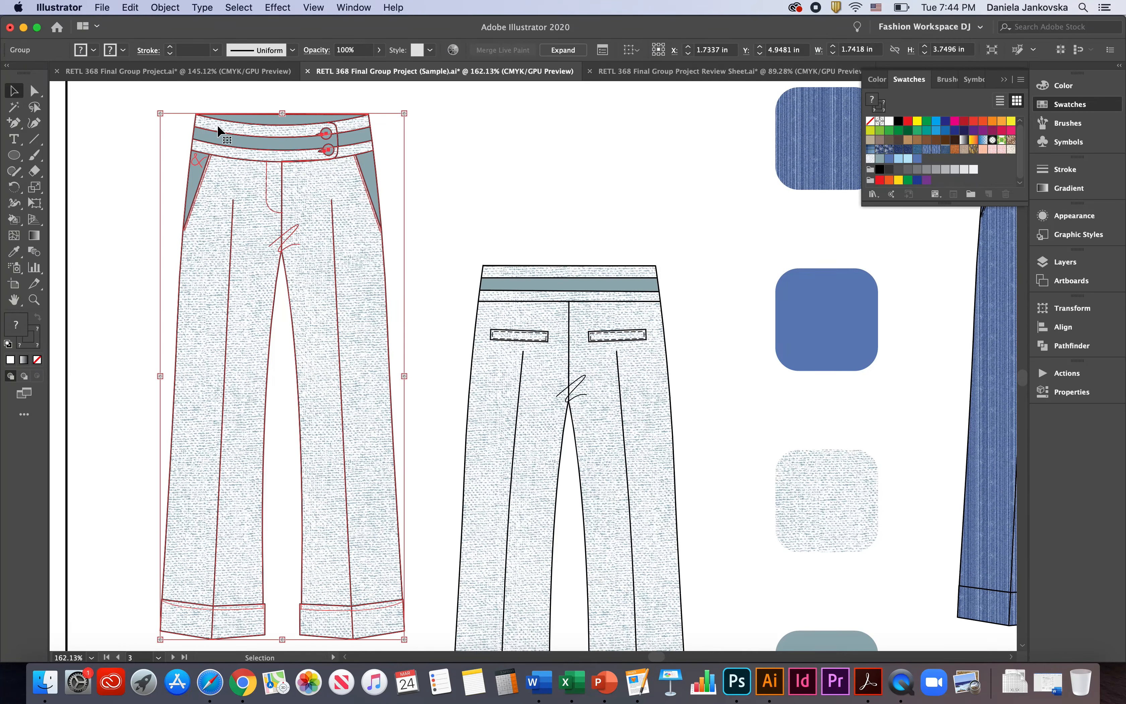
pyautogui.scroll(2, 348, 147)
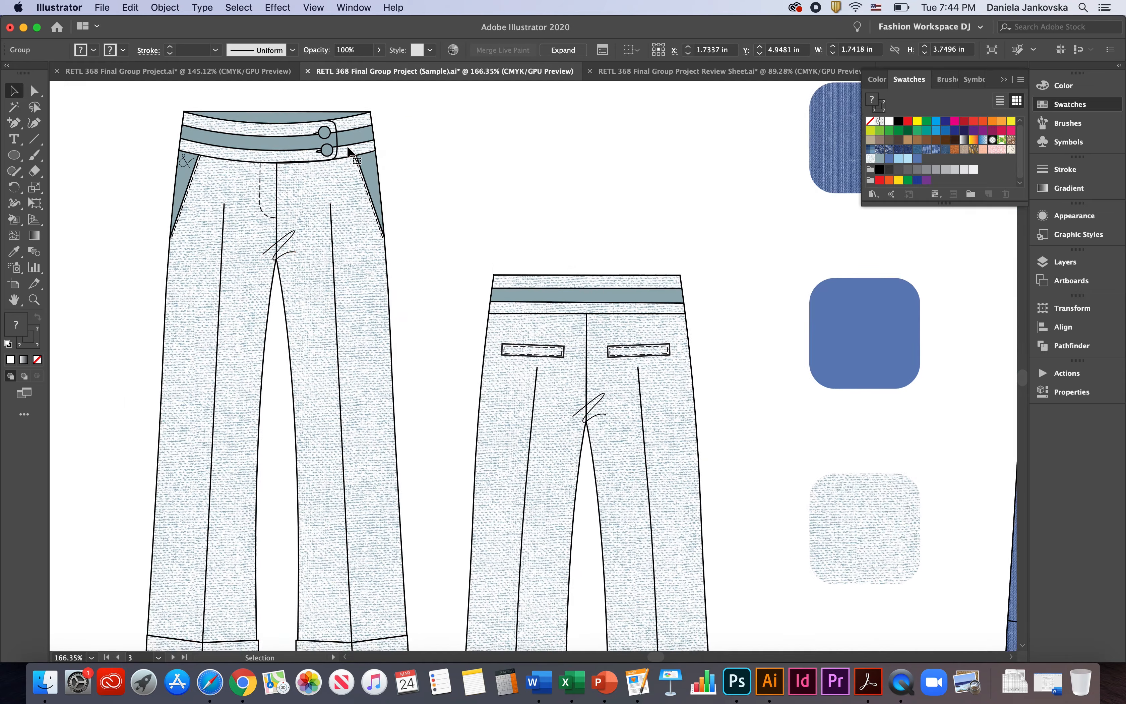
pyautogui.scroll(10, 349, 151)
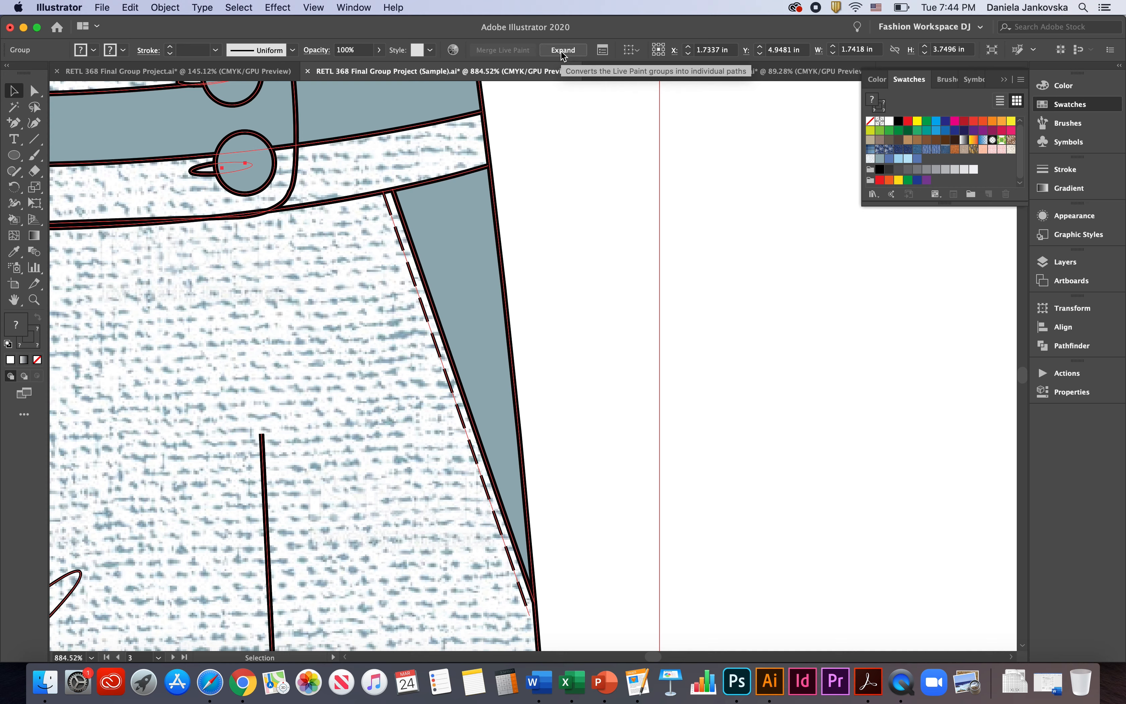
pyautogui.scroll(-5, 79, 459)
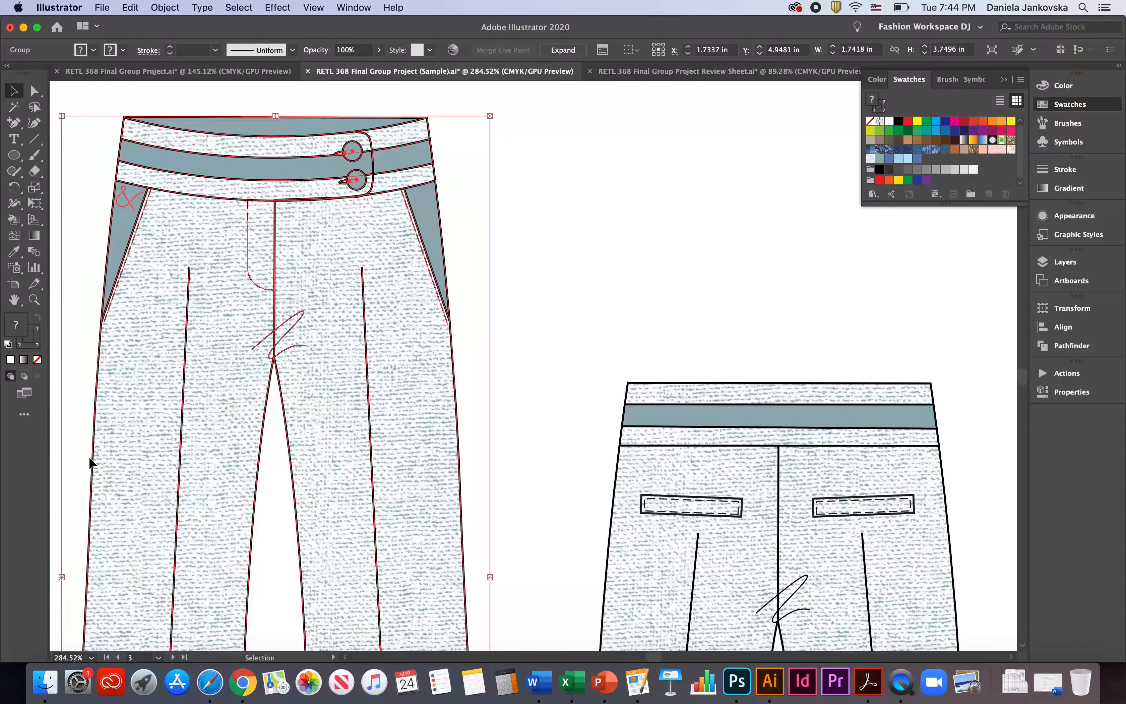
# Try filling the right-hand leg of the front-view pants with bright blue using the Live Paint Bucket, and undo the fill.
pyautogui.click(18, 222)
pyautogui.click(18, 223)
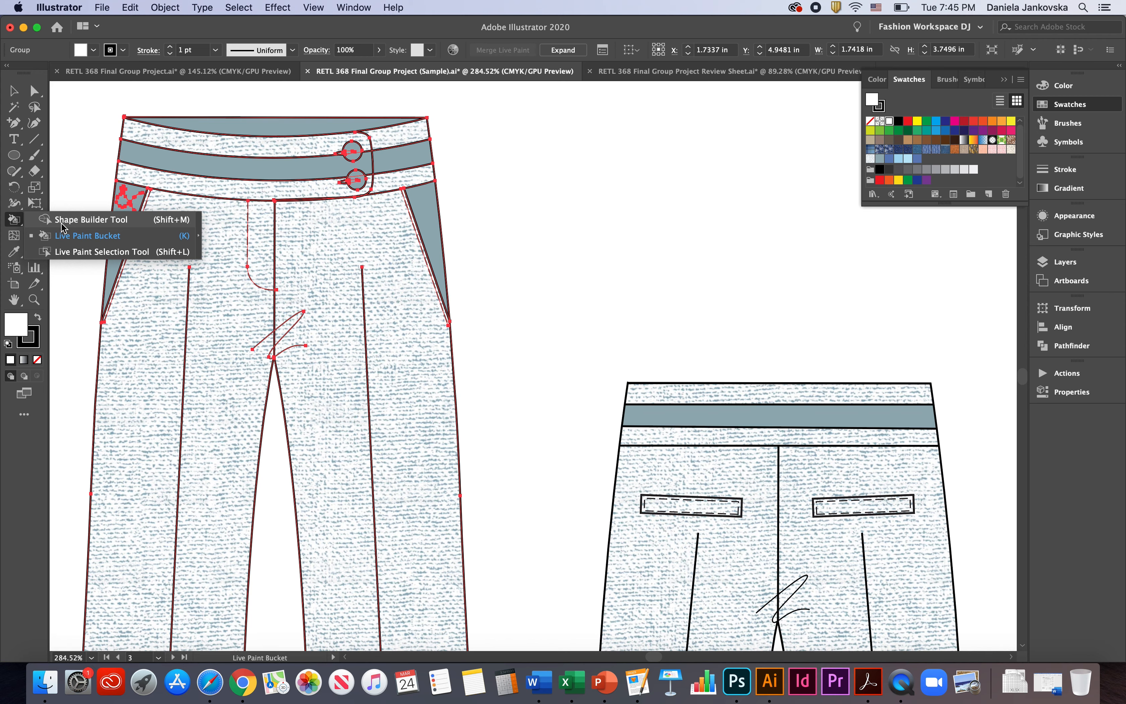
pyautogui.click(936, 130)
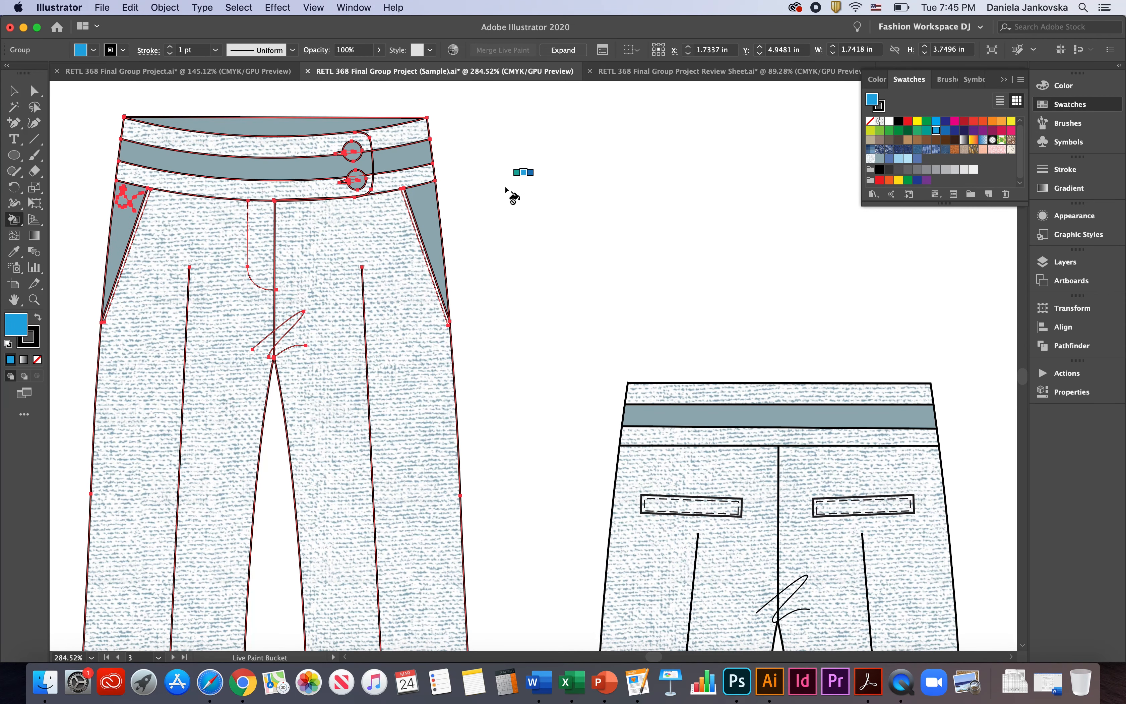
pyautogui.click(366, 243)
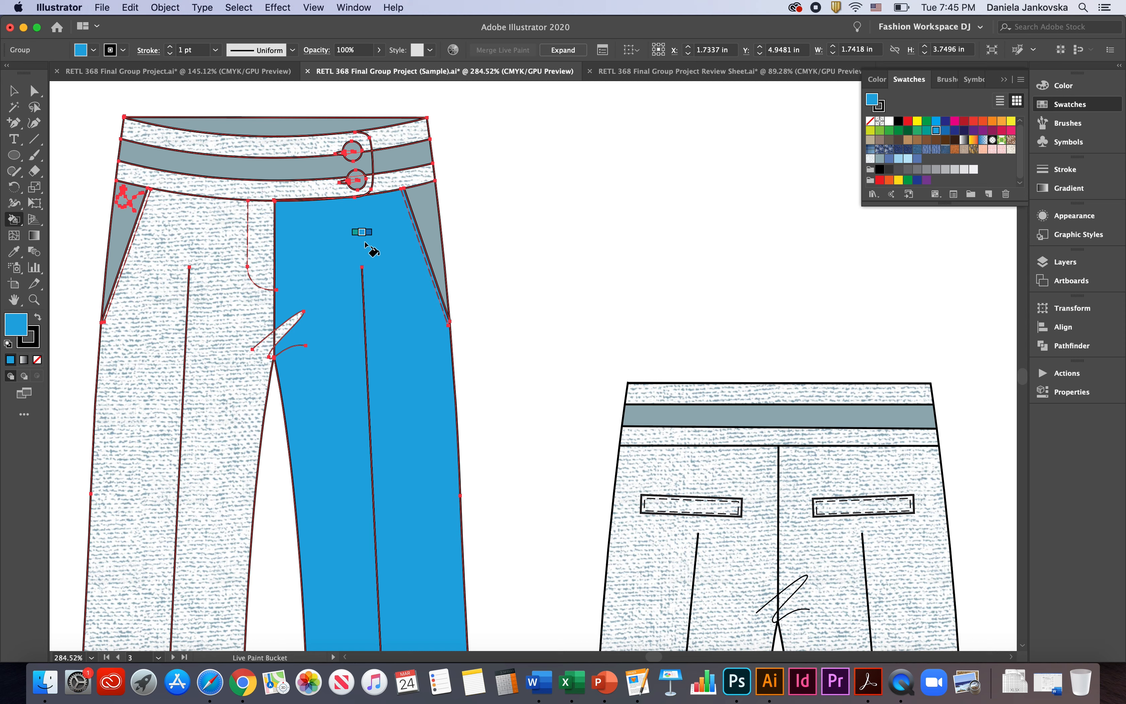
pyautogui.press('super+z')
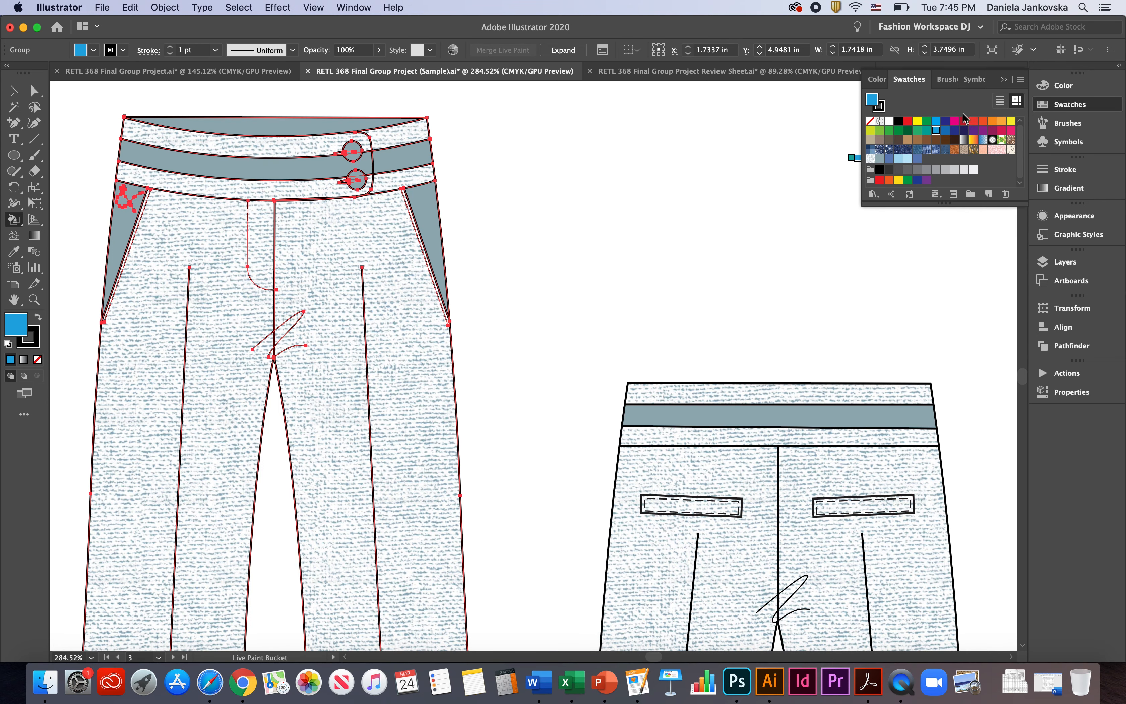
# Apply the grey-blue pocket colour to the whole selected front-view pants with the Eyedropper tool.
pyautogui.click(17, 259)
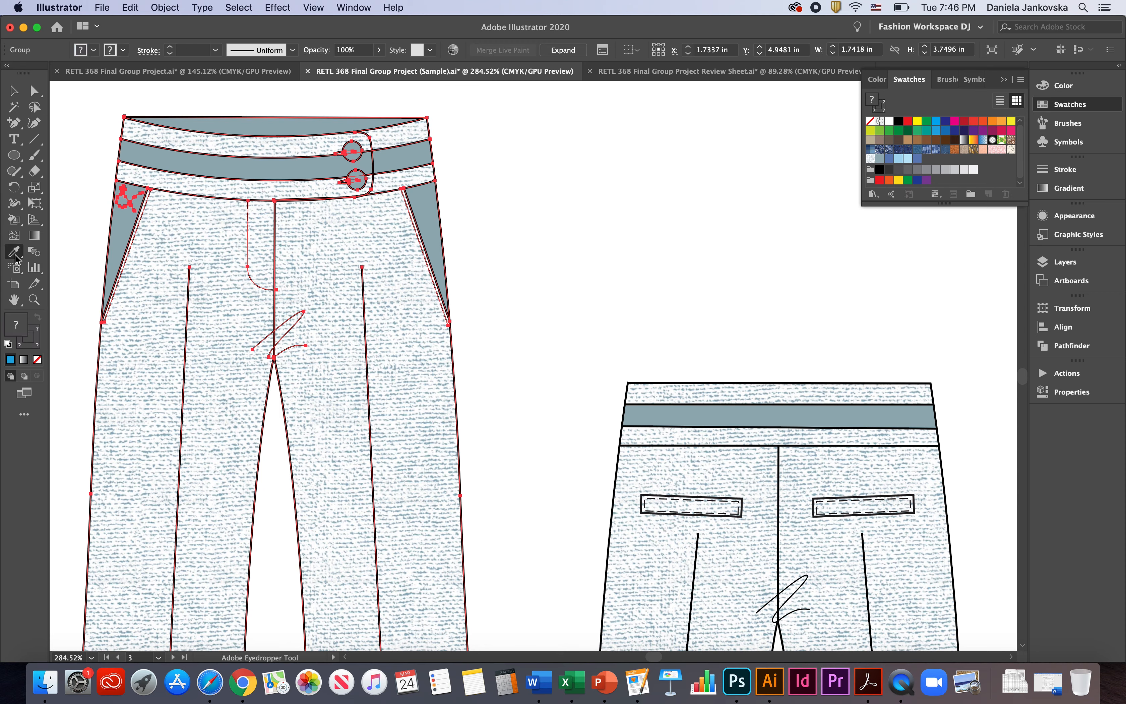
pyautogui.click(16, 259)
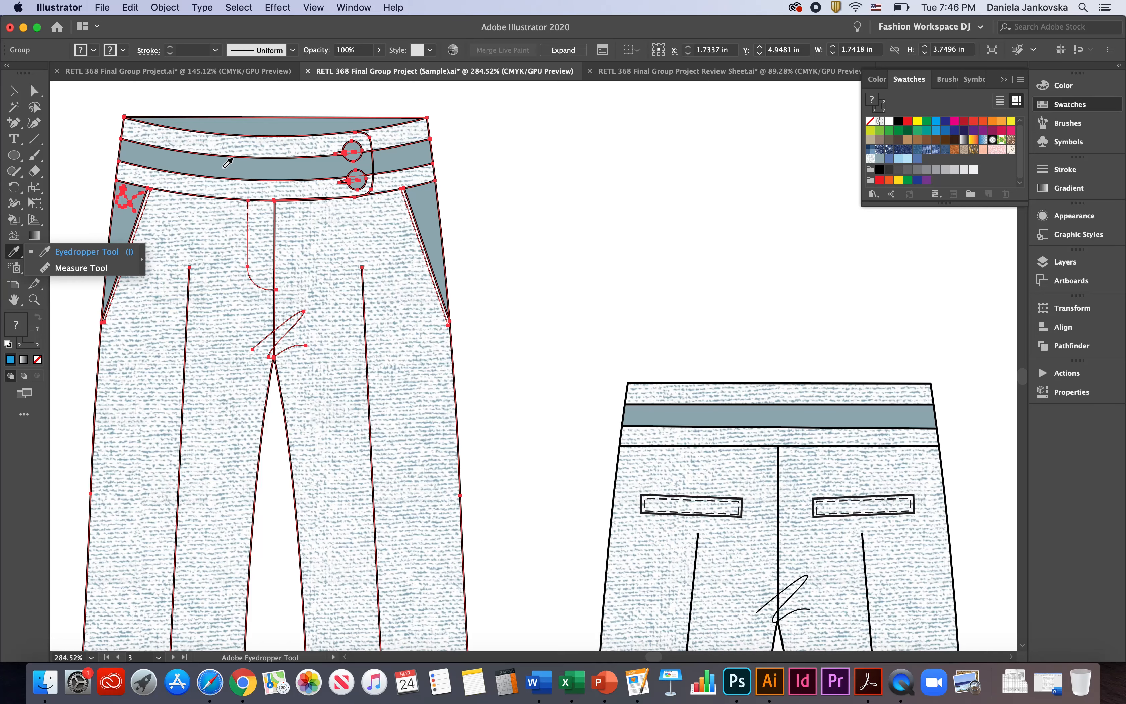
pyautogui.click(425, 201)
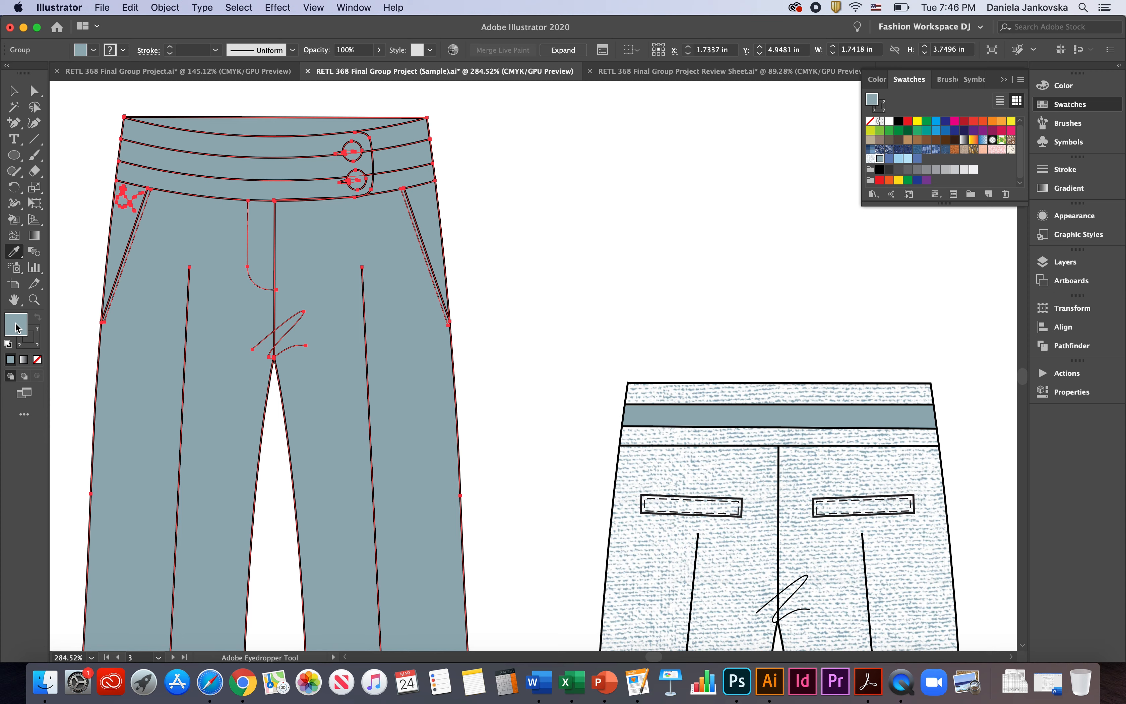
# Try saving the grey-blue fill as a new swatch, and undo both it and the recolouring of the front-view pants.
pyautogui.moveTo(16, 328); pyautogui.dragTo(932, 163)
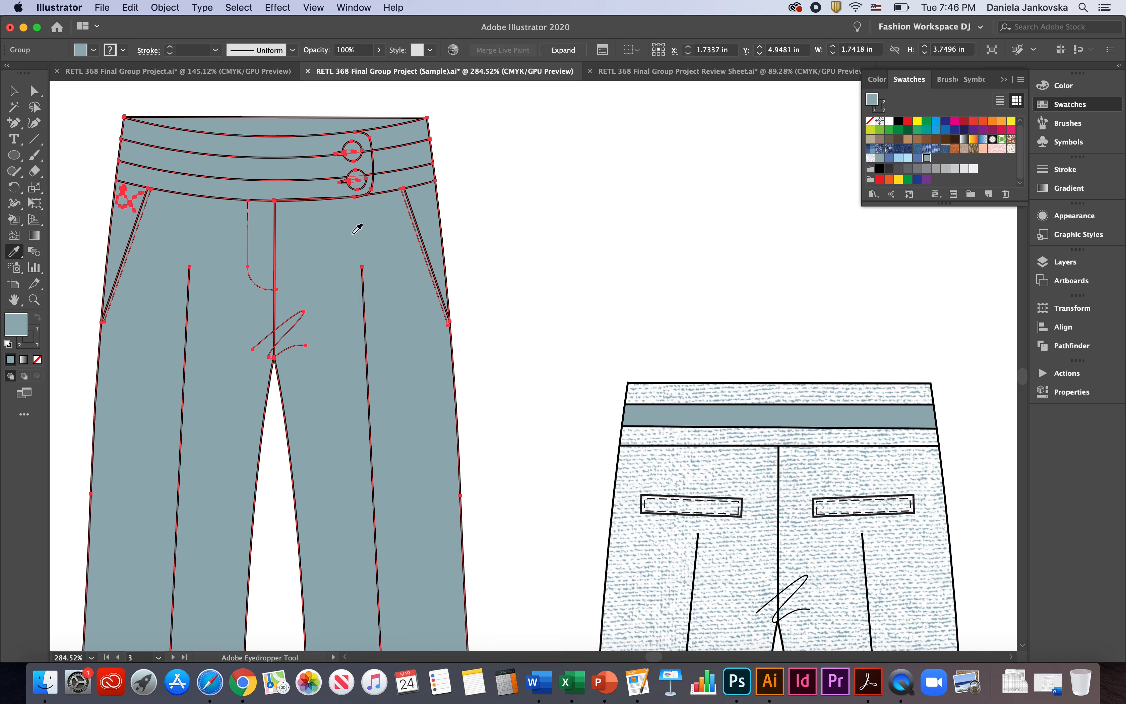
pyautogui.press('super')
pyautogui.press('super+z')
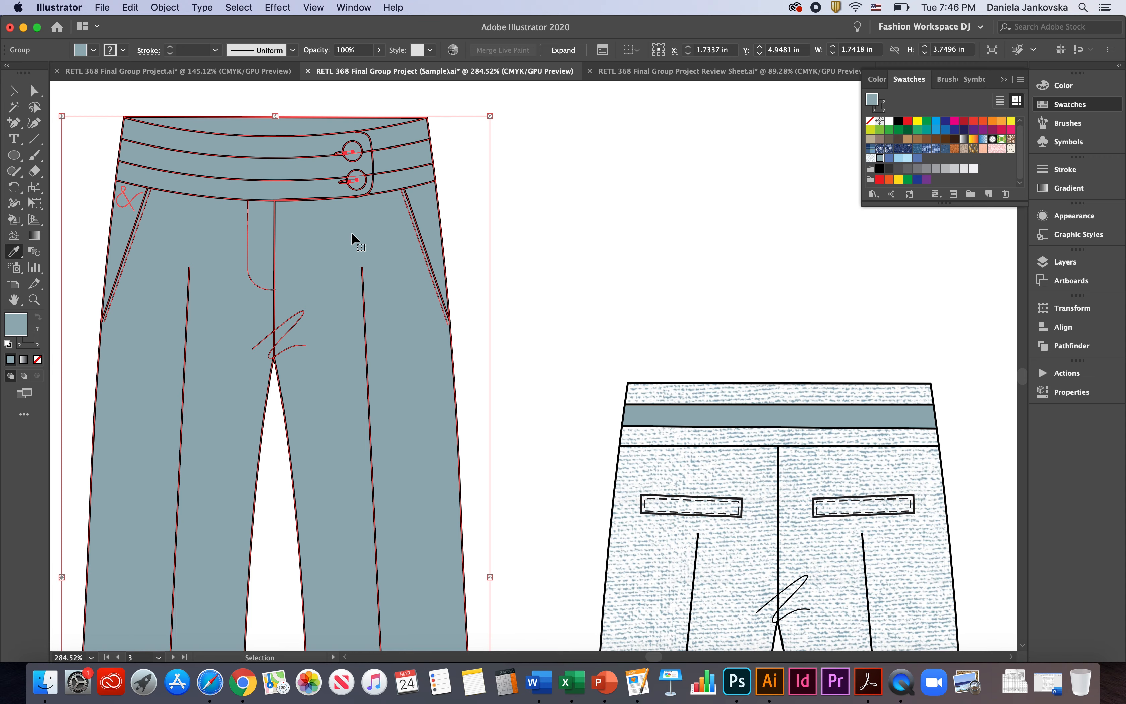
pyautogui.press('super+z')
pyautogui.press('v')
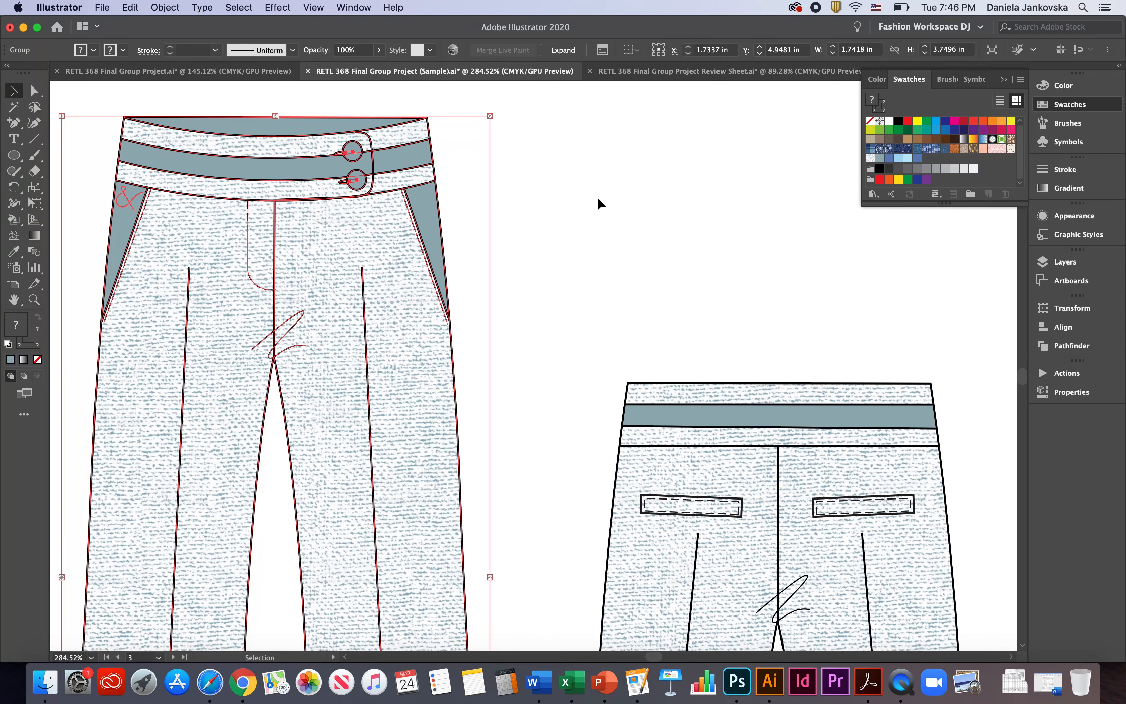
pyautogui.click(598, 198)
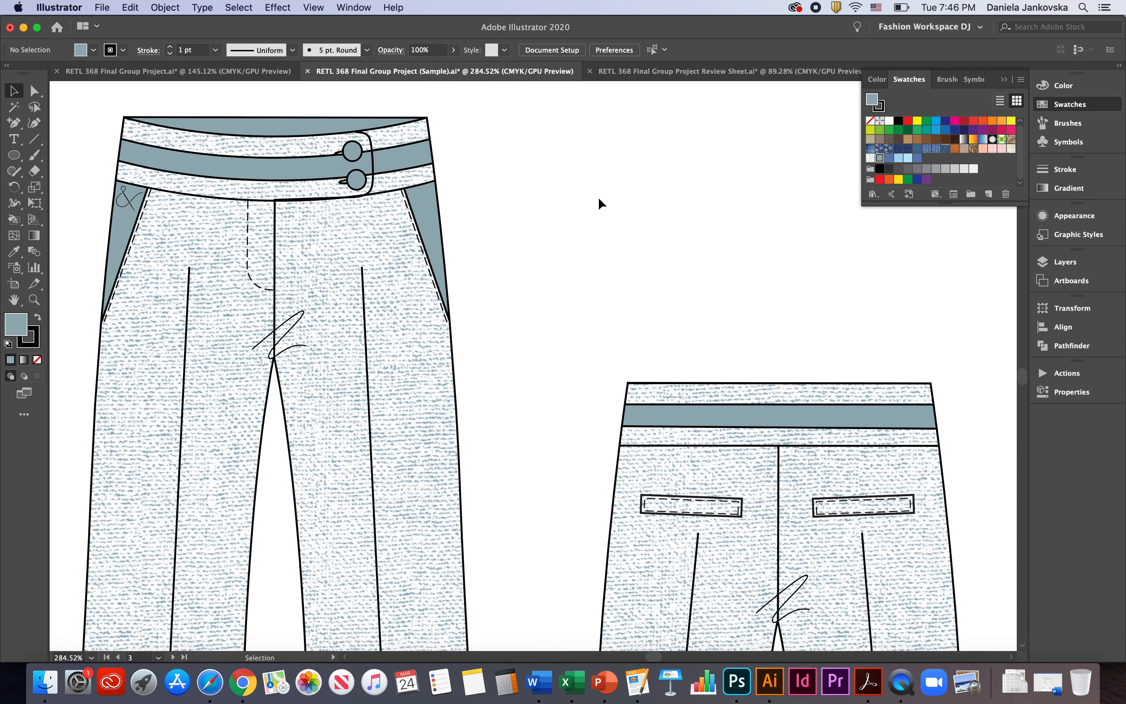
# Switch to the denim pattern image results in Chrome and save the Denim Fabric Pattern 4 image to the desktop as 1.jpg.
pyautogui.scroll(-5, 599, 199)
pyautogui.hscroll(10, 599, 196)
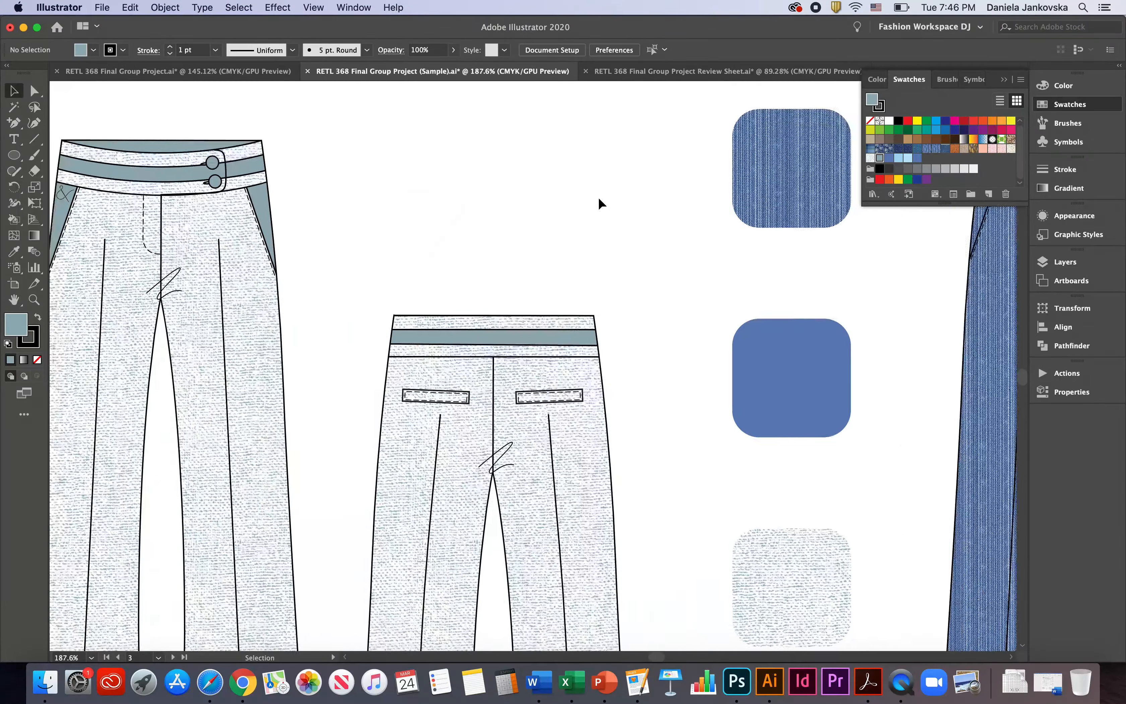
pyautogui.hscroll(5, 678, 212)
pyautogui.scroll(-3, 678, 212)
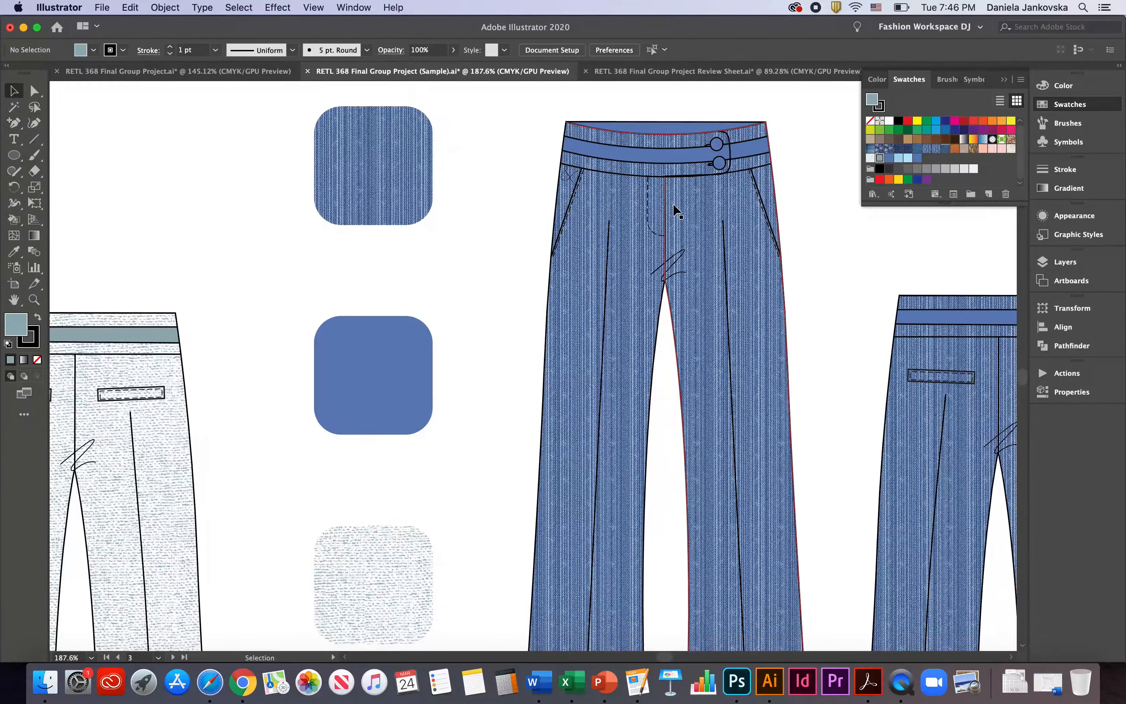
pyautogui.press('super+Tab')
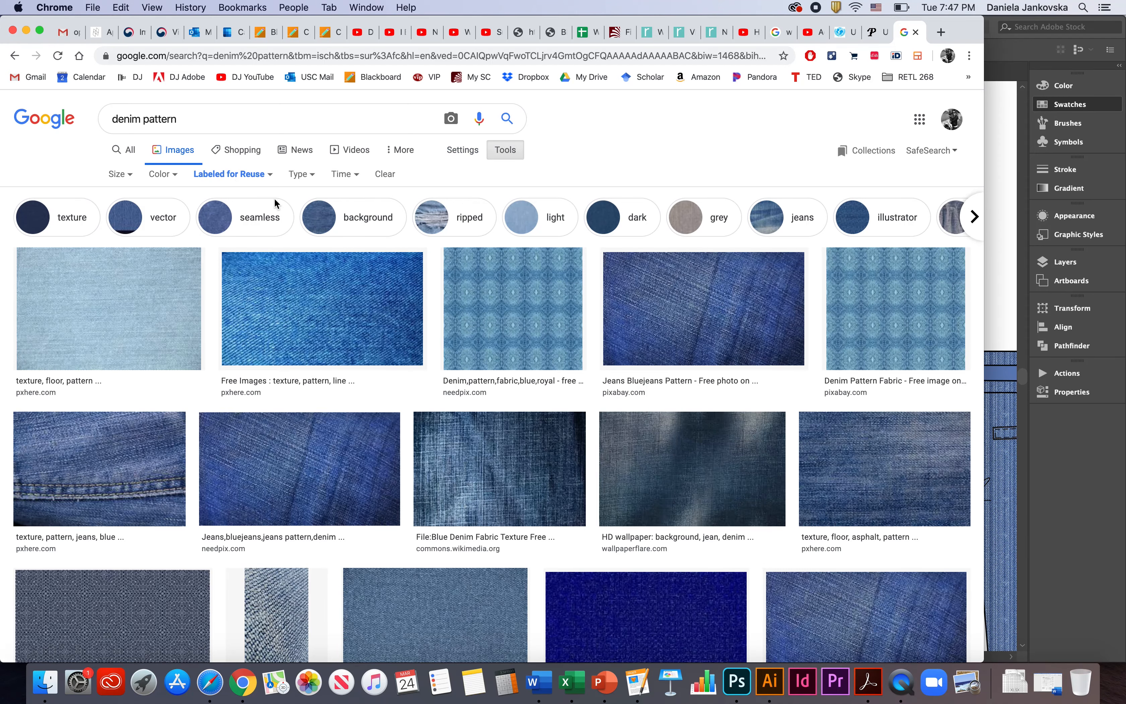
pyautogui.scroll(-6, 357, 543)
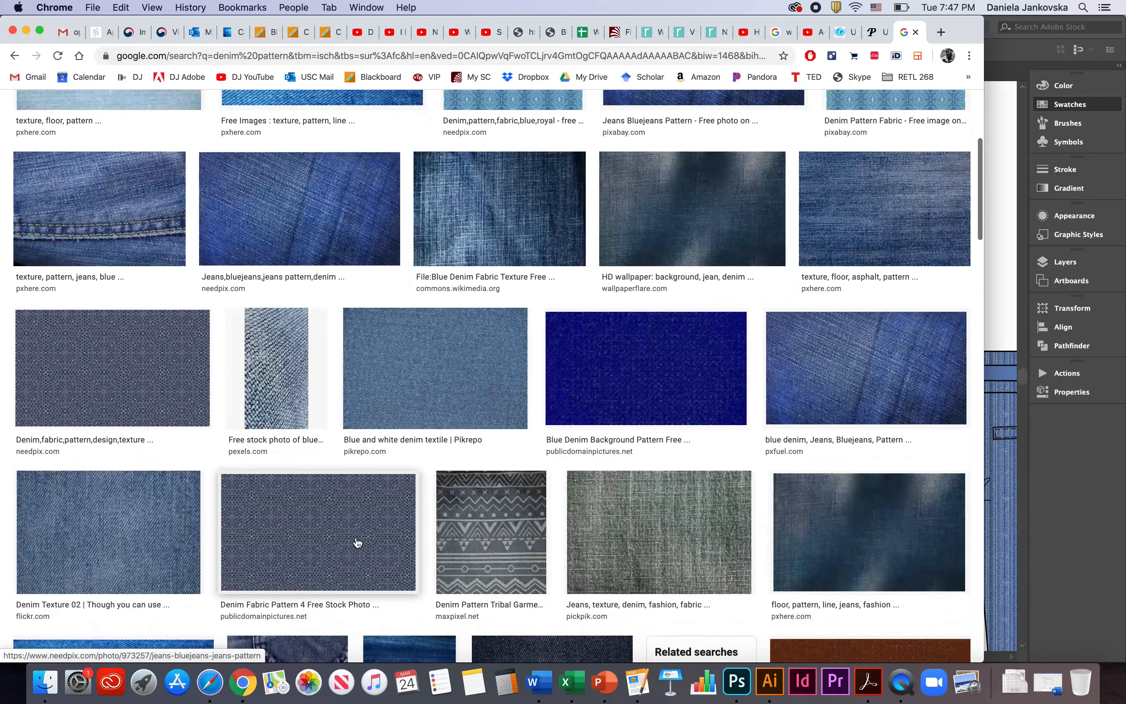
pyautogui.click(334, 539)
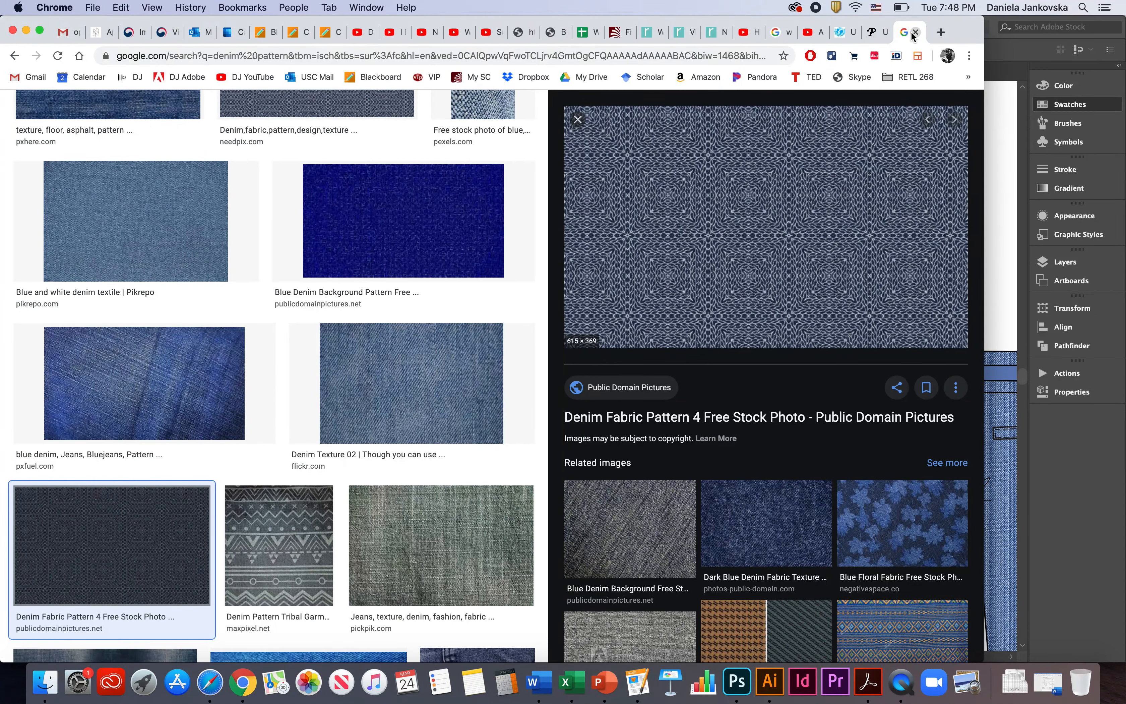
pyautogui.rightClick(755, 201)
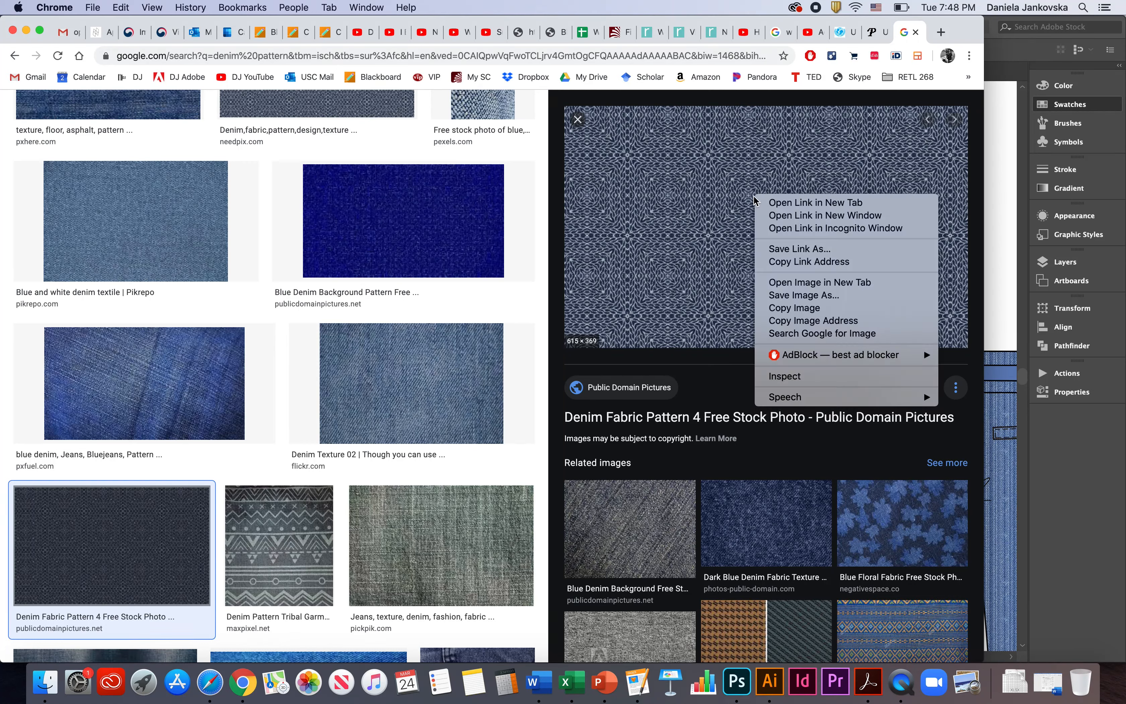
pyautogui.click(802, 296)
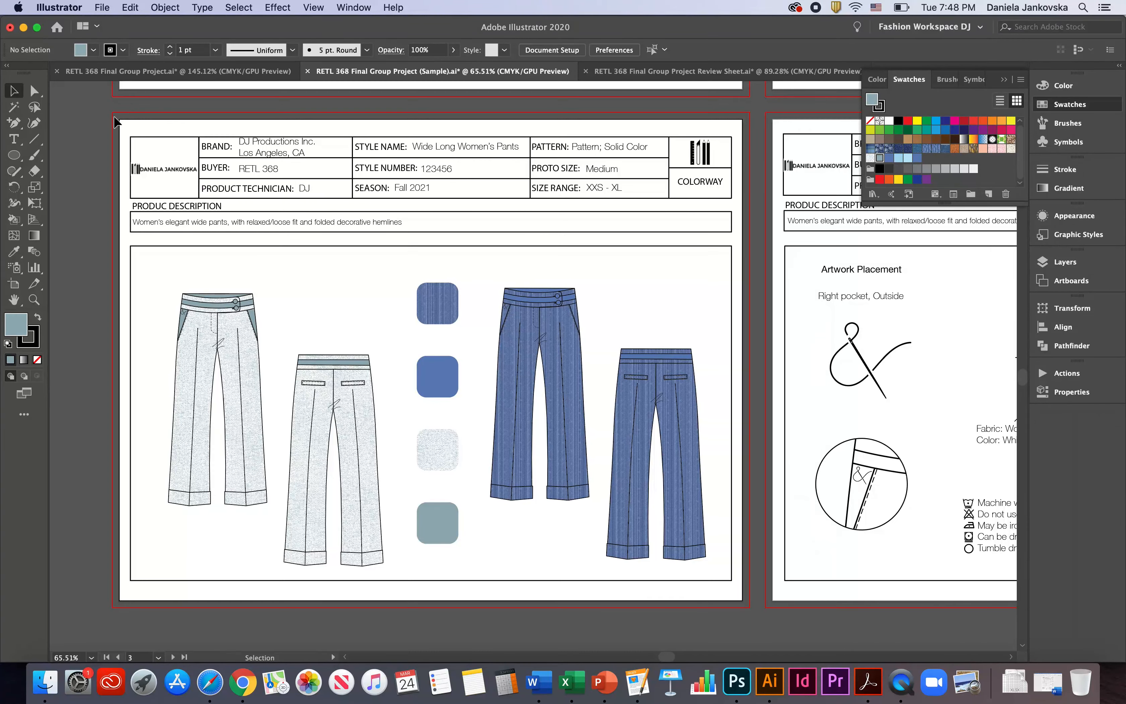
# Place 1.jpg from the desktop in Illustrator's colorway page above the textured back-view pants, about 1.38 by 0.83 in.
pyautogui.click(103, 5)
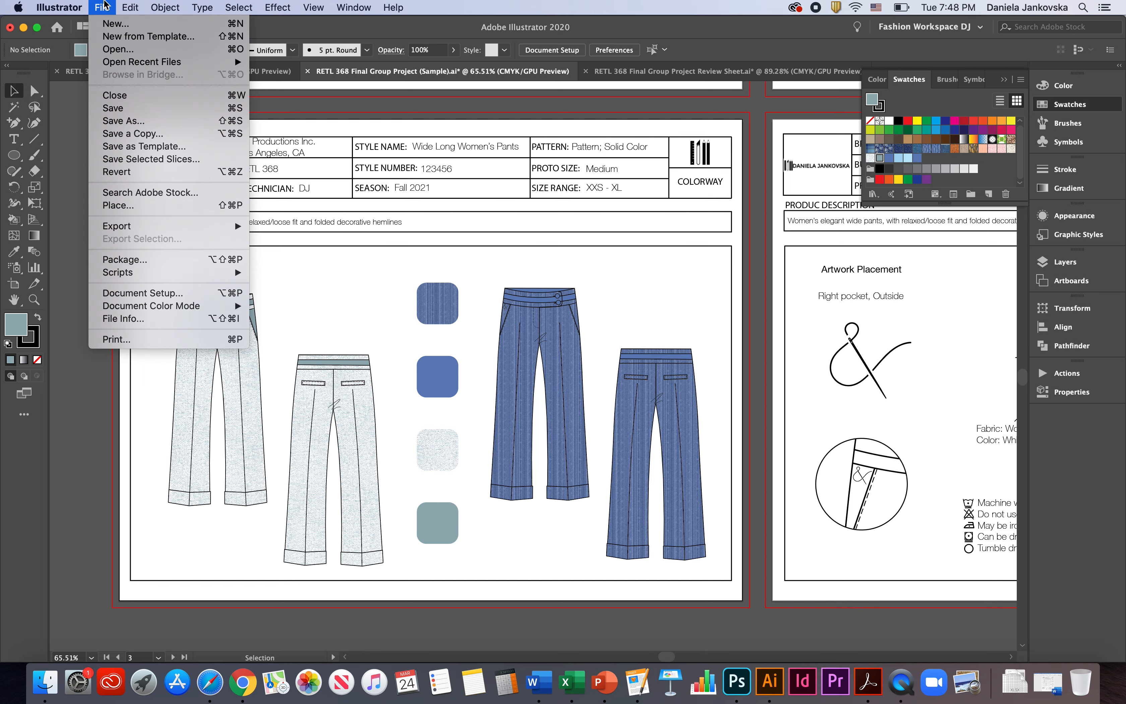
pyautogui.click(119, 206)
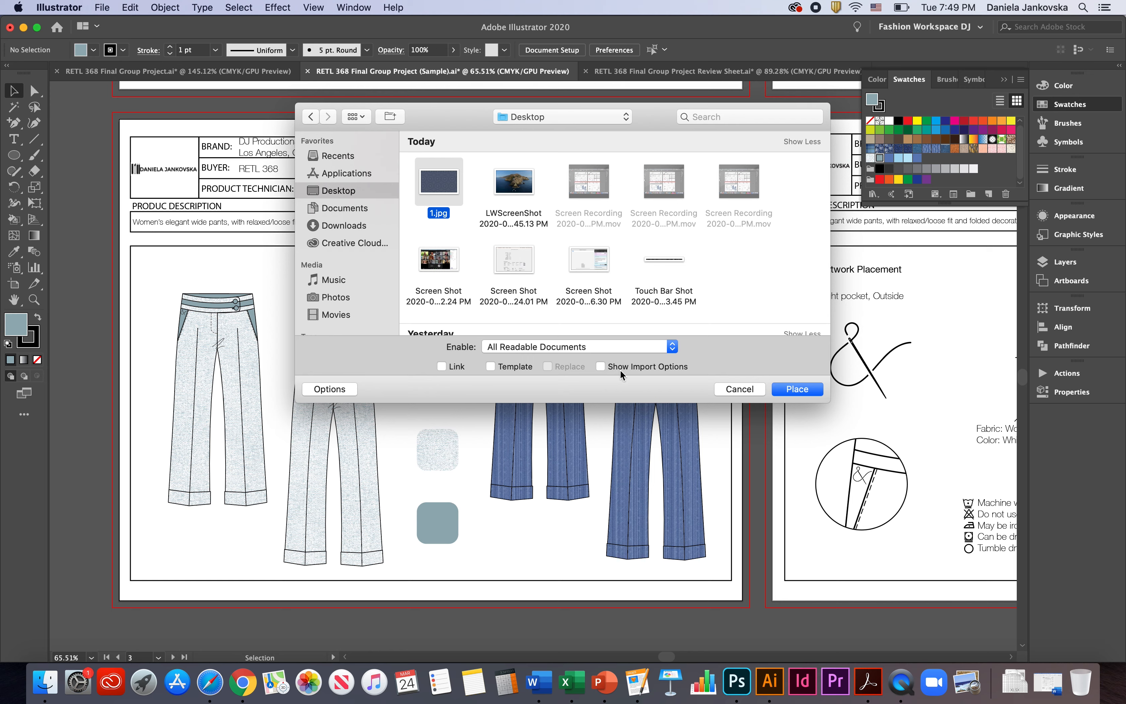
pyautogui.click(798, 388)
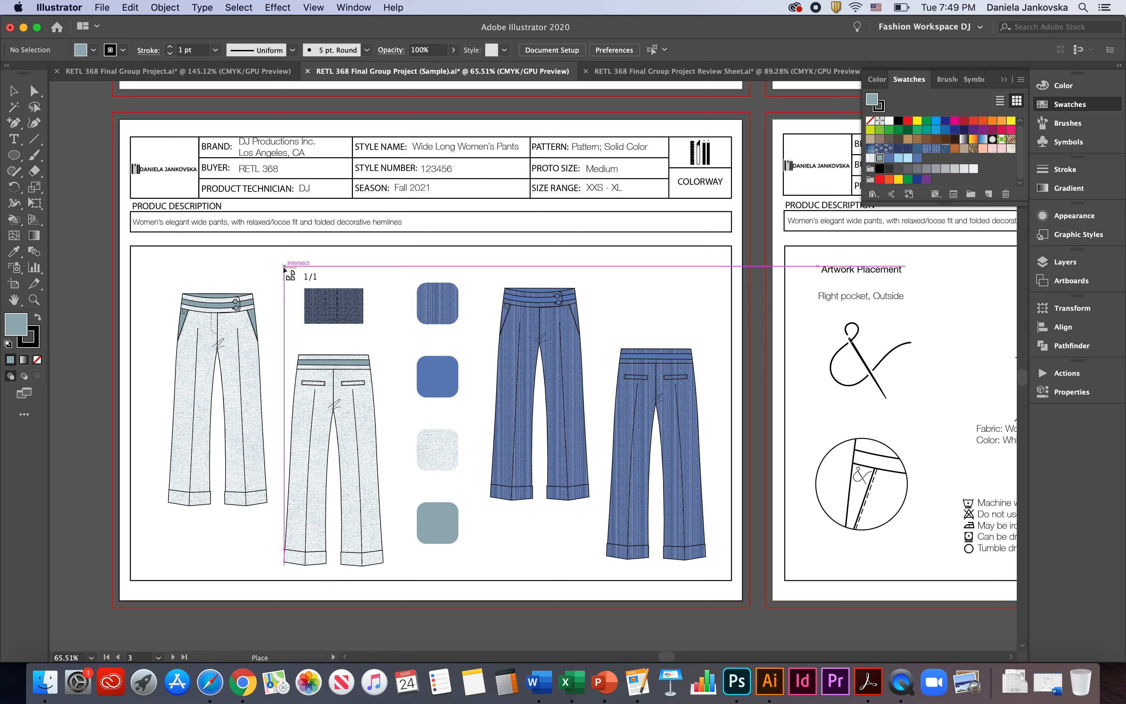
pyautogui.moveTo(284, 285); pyautogui.dragTo(362, 333)
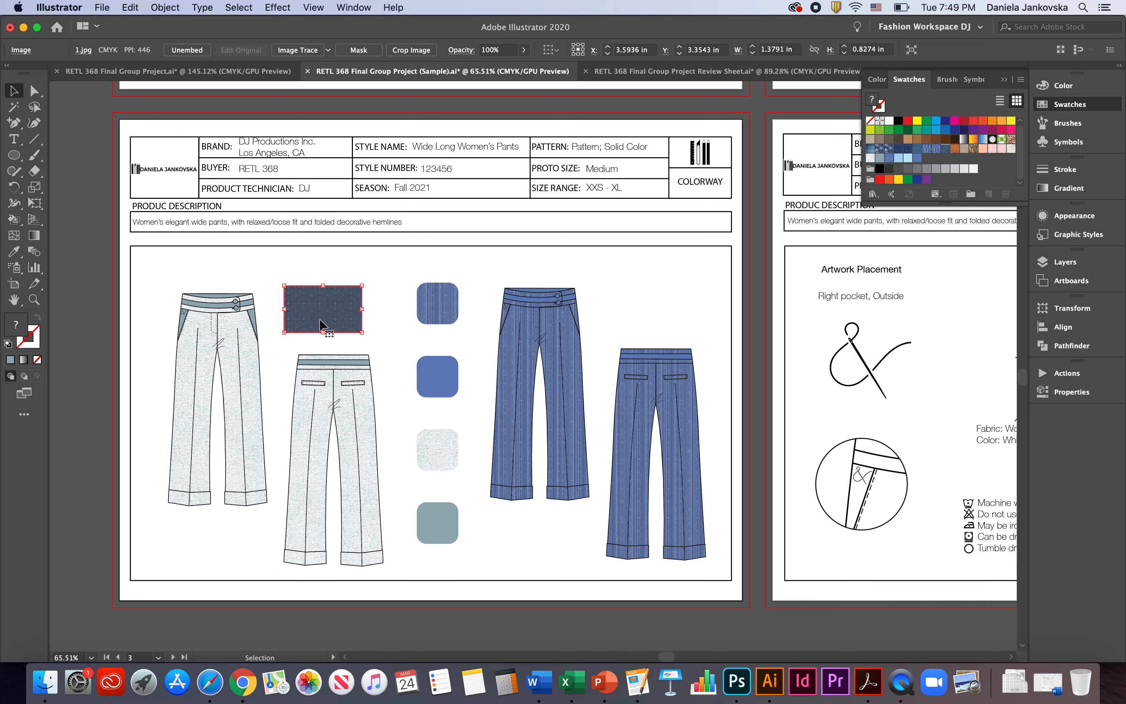
# Make a pattern from the placed denim image, keeping the Grid tile type and default options.
pyautogui.click(159, 5)
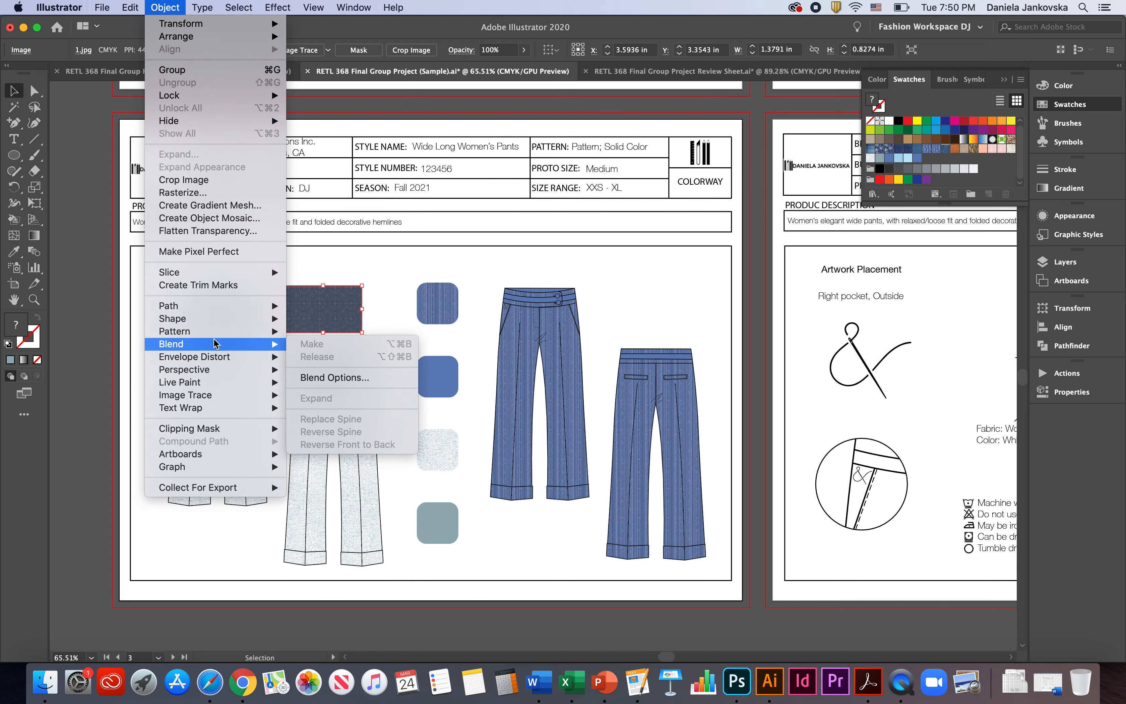
pyautogui.moveTo(218, 332)
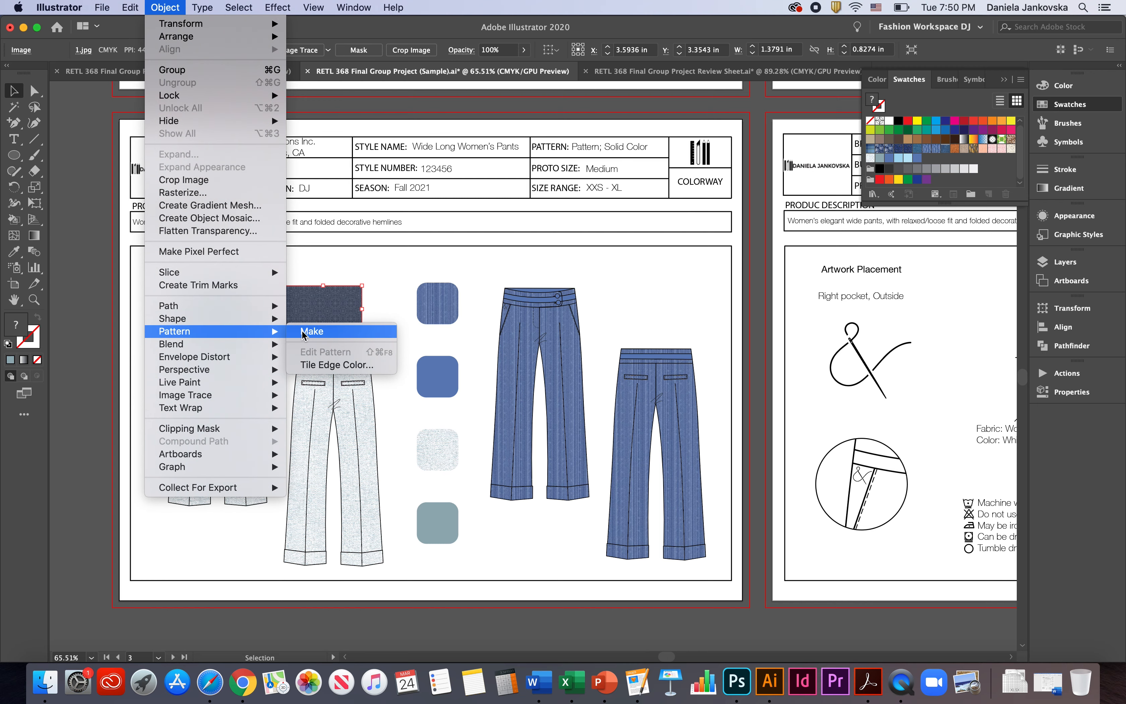
pyautogui.click(342, 333)
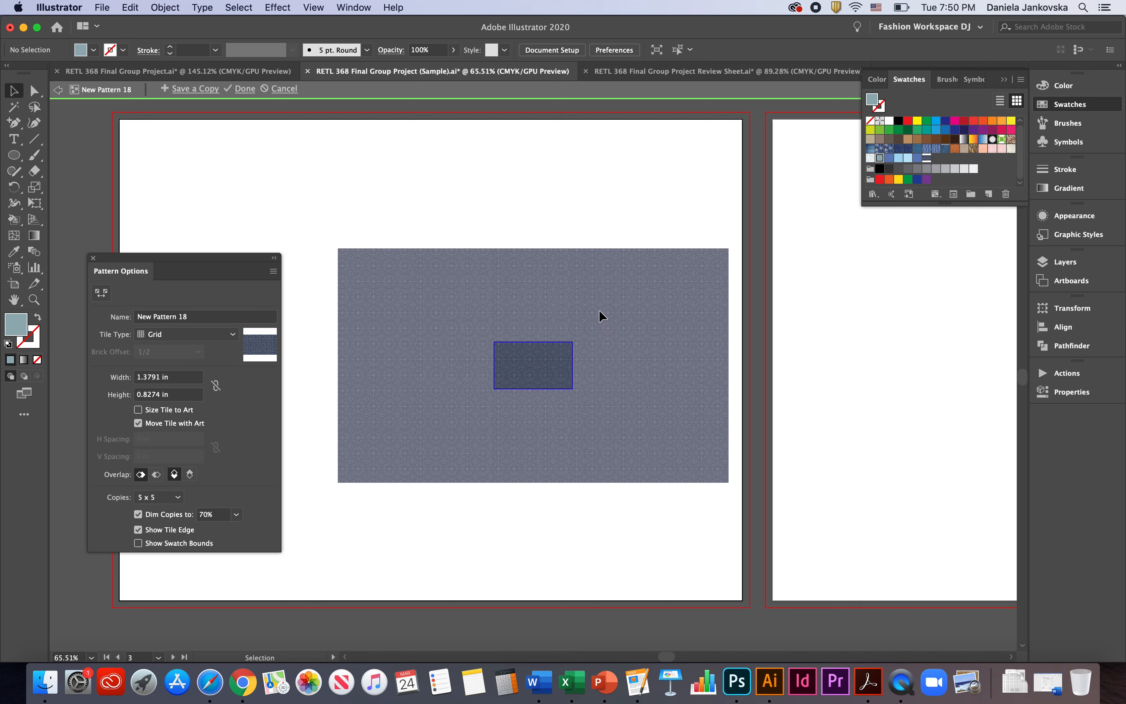
pyautogui.click(244, 90)
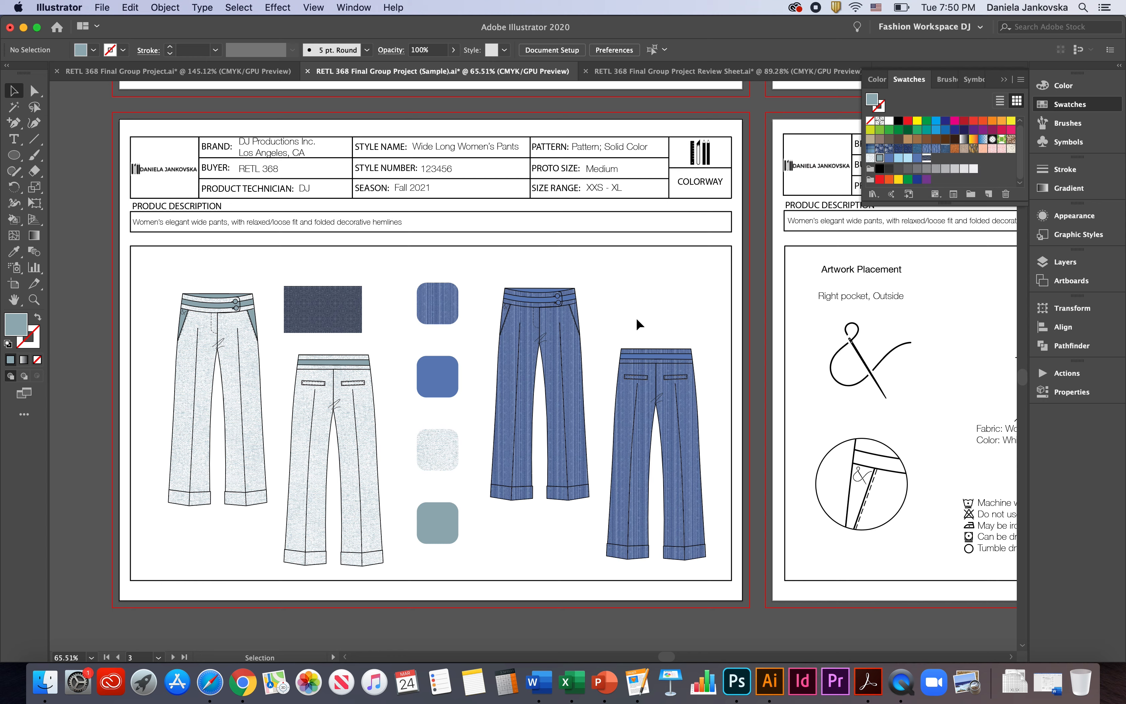
# Fill both legs of the blue front-view pants with the new denim pattern using the Live Paint Bucket.
pyautogui.click(529, 326)
pyautogui.scroll(4, 530, 326)
pyautogui.scroll(2, 530, 326)
pyautogui.moveTo(14, 219); pyautogui.dragTo(146, 241)
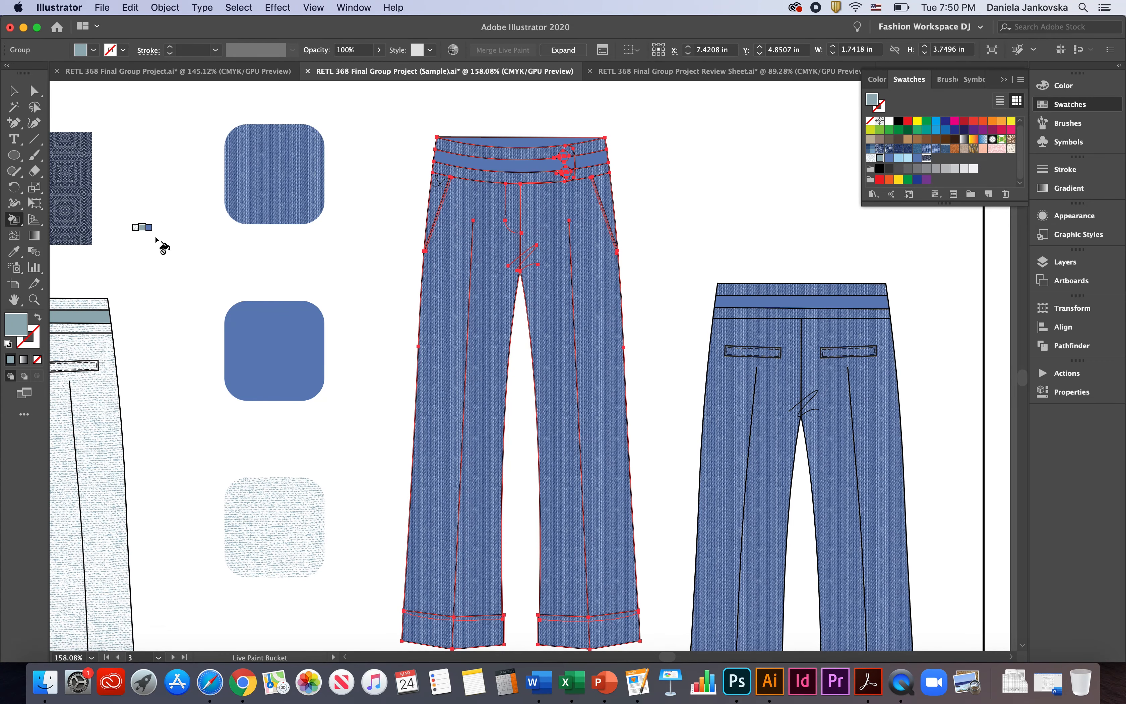
pyautogui.click(927, 159)
pyautogui.click(446, 289)
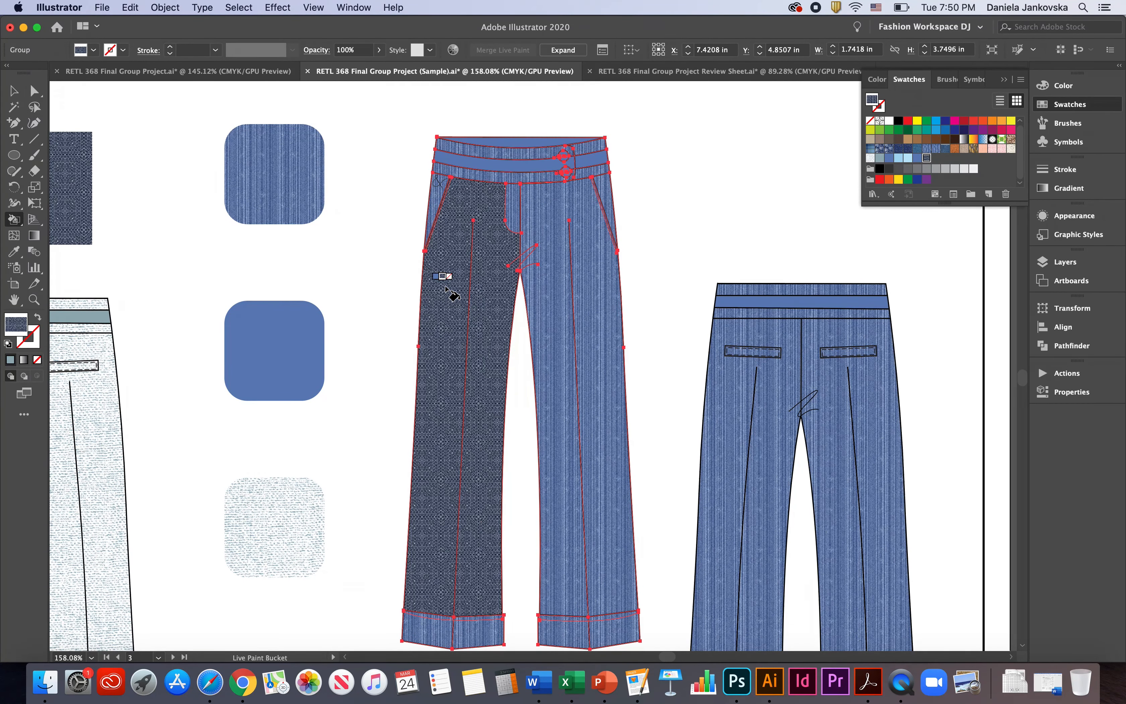
pyautogui.click(580, 279)
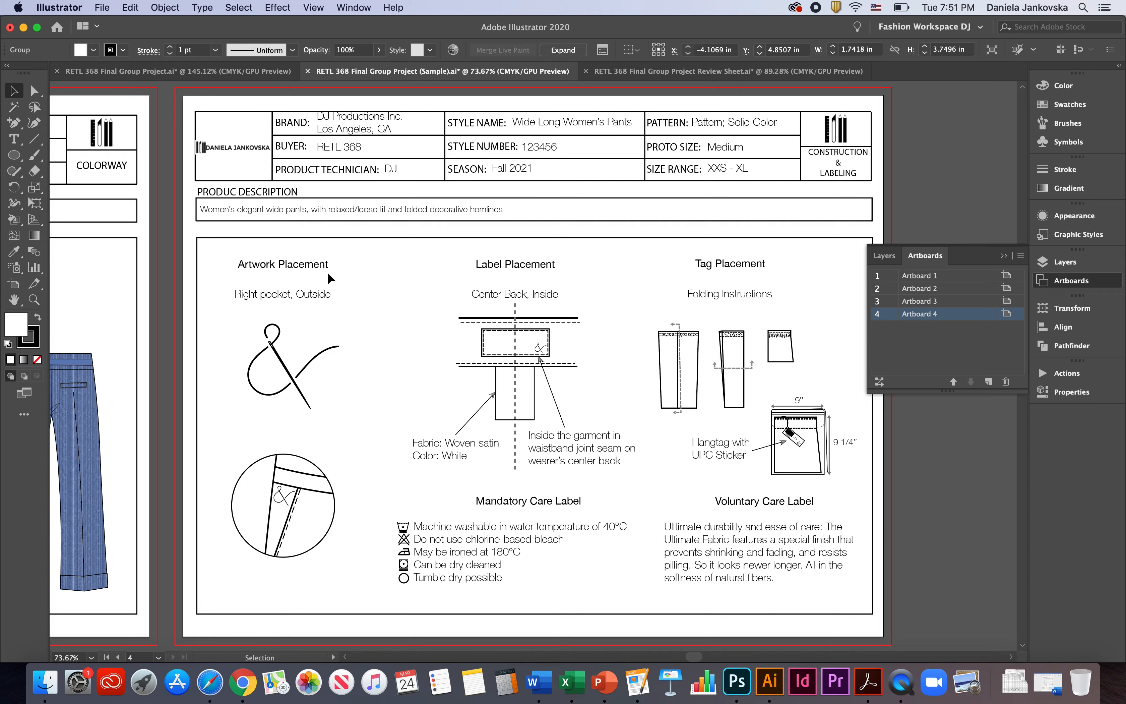
# Switch to the care label symbols results in Chrome and copy the Flaticon laundry instructions image.
pyautogui.scroll(5, 265, 354)
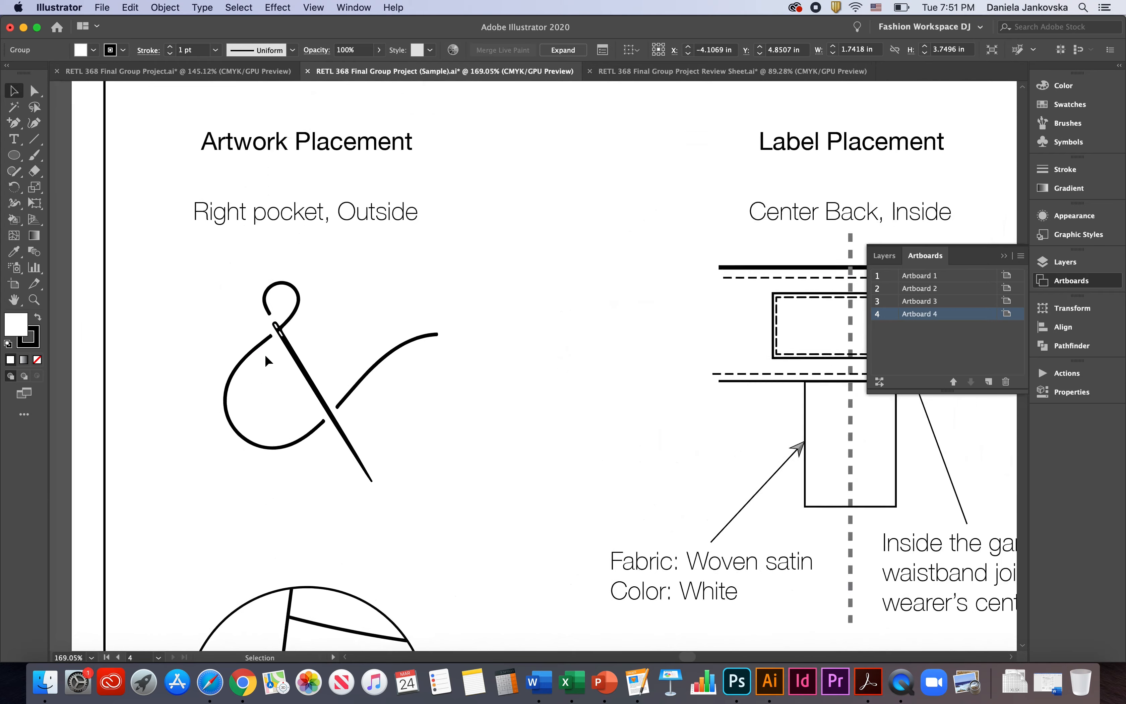
pyautogui.scroll(3, 265, 354)
pyautogui.scroll(-6, 265, 354)
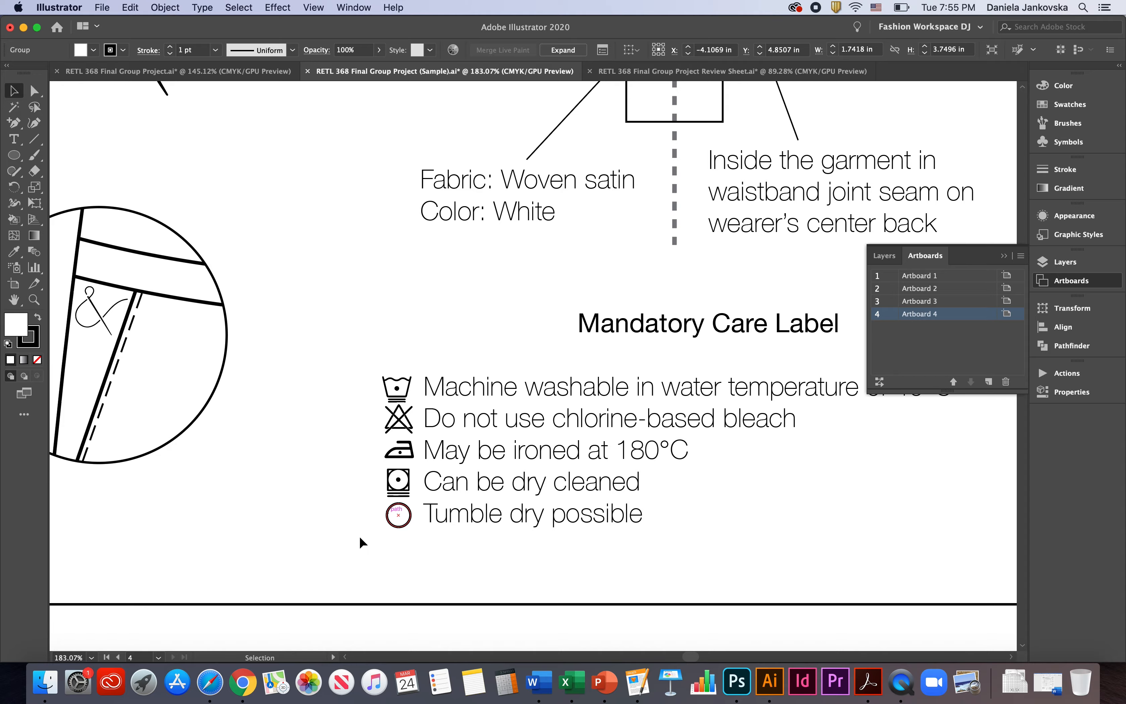
pyautogui.click(249, 684)
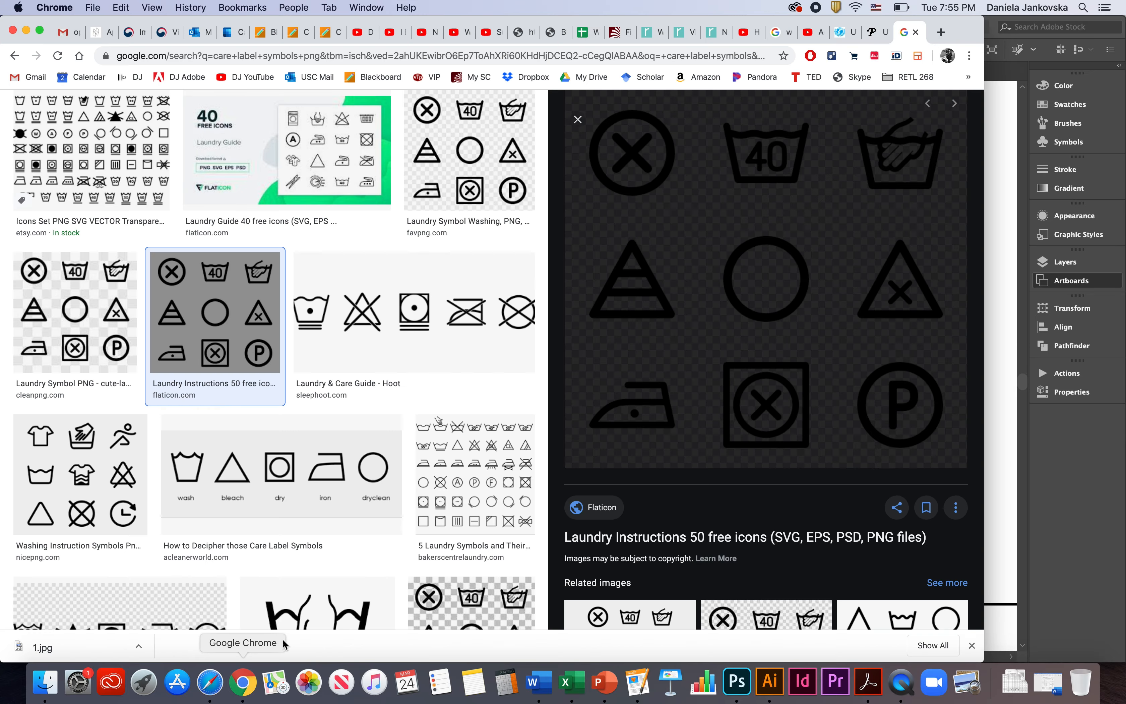
pyautogui.scroll(5, 415, 367)
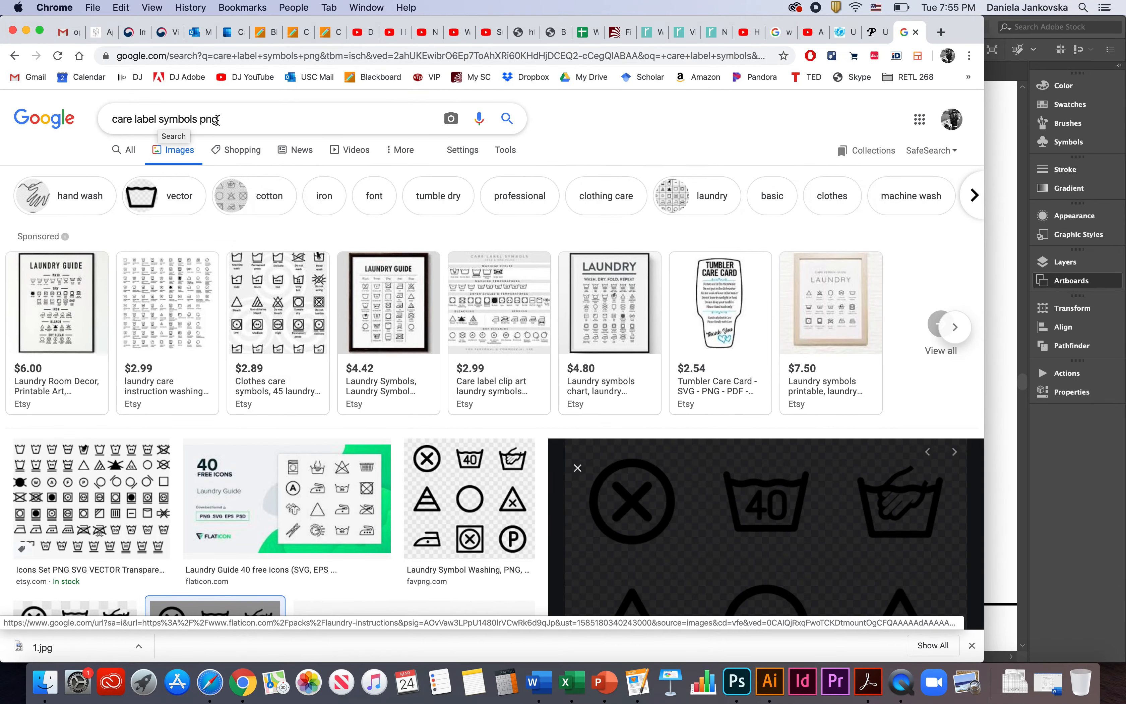
pyautogui.scroll(-5, 735, 334)
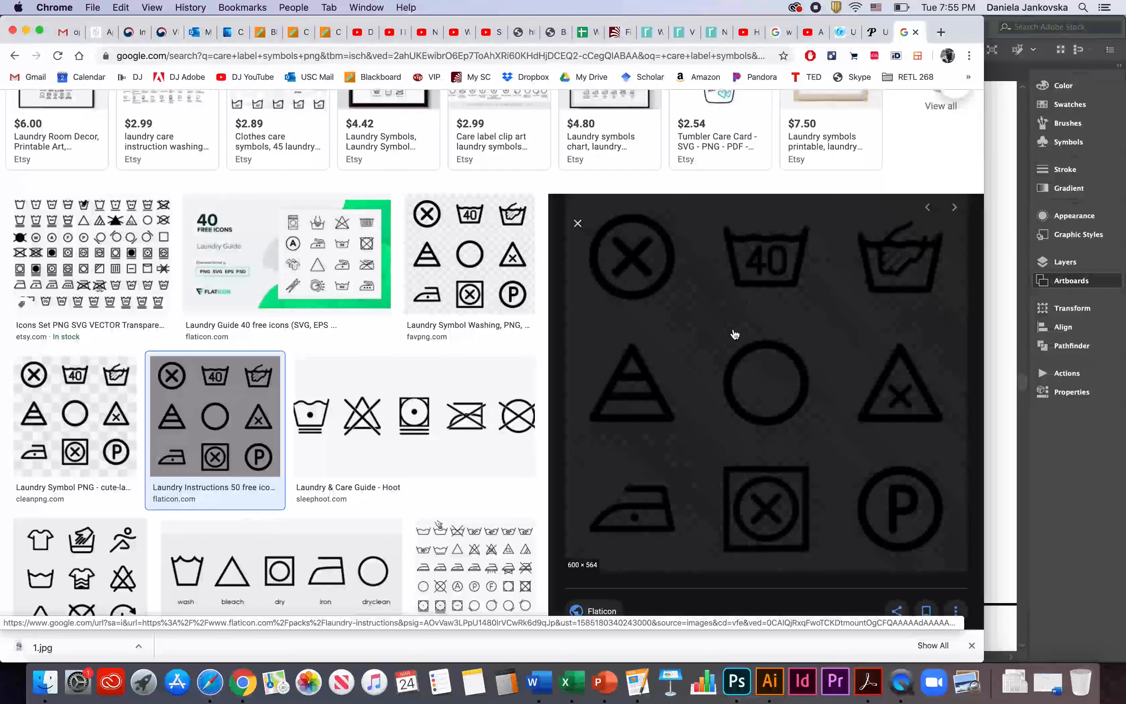
pyautogui.rightClick(735, 334)
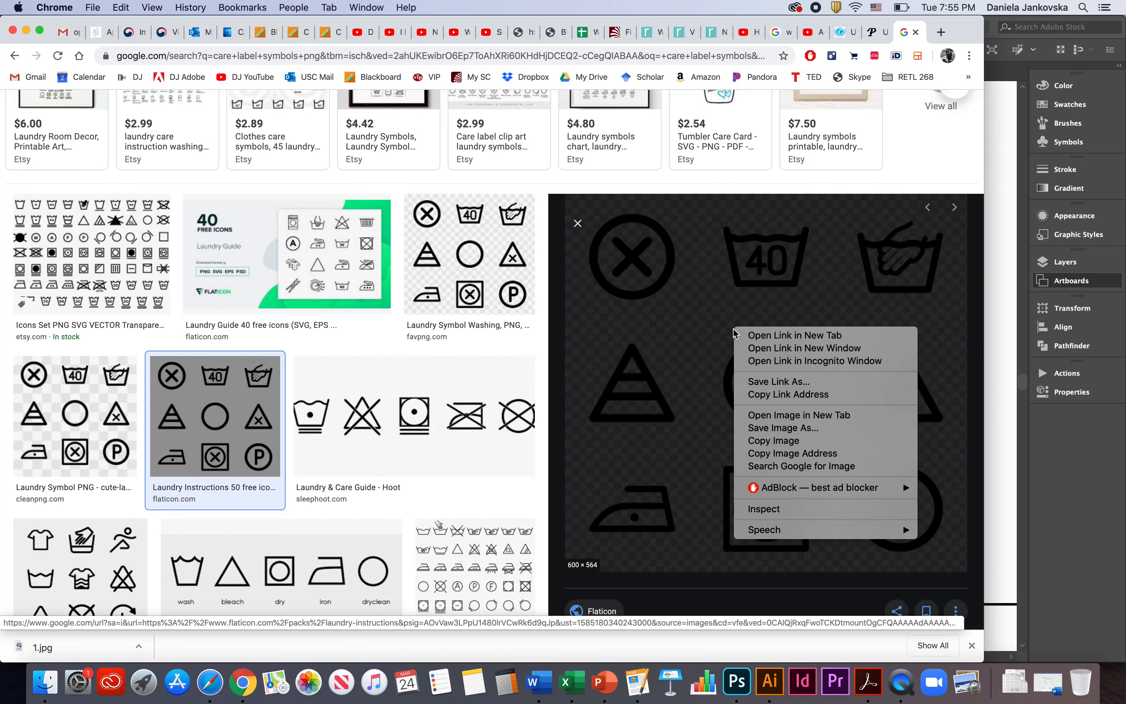
pyautogui.click(782, 441)
# Paste the laundry icon image into the Illustrator construction and labeling page and scale it down to about 2.43 by 2.32 in.
pyautogui.press('super+Tab')
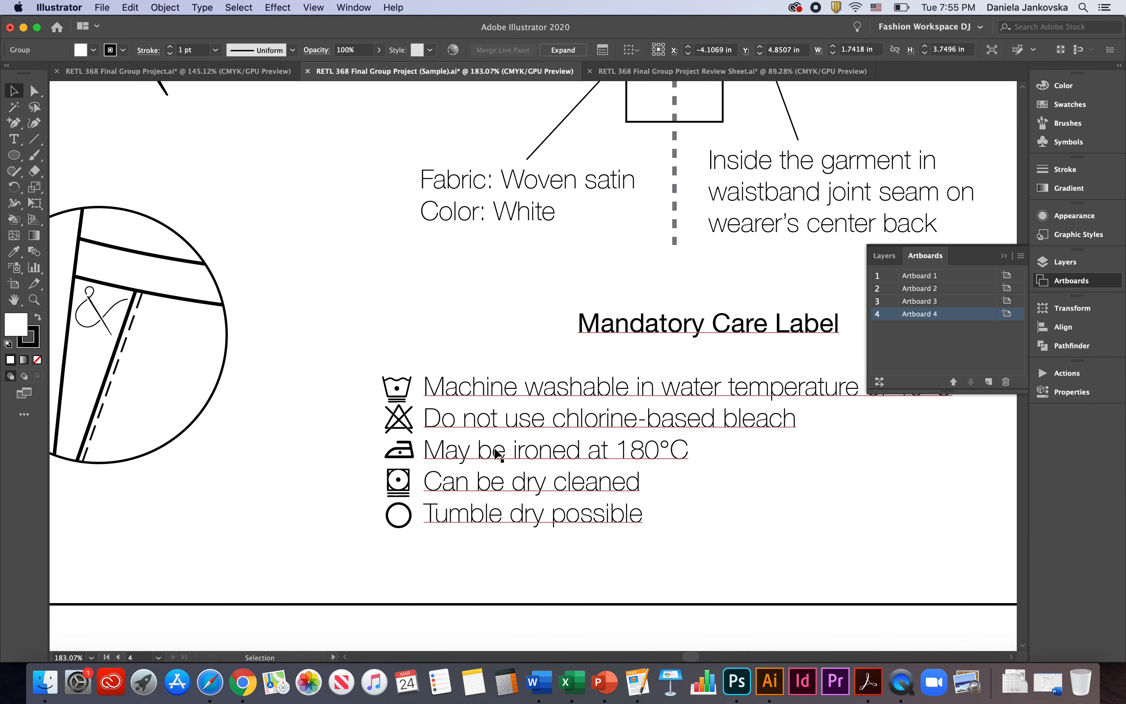
pyautogui.press('super+v')
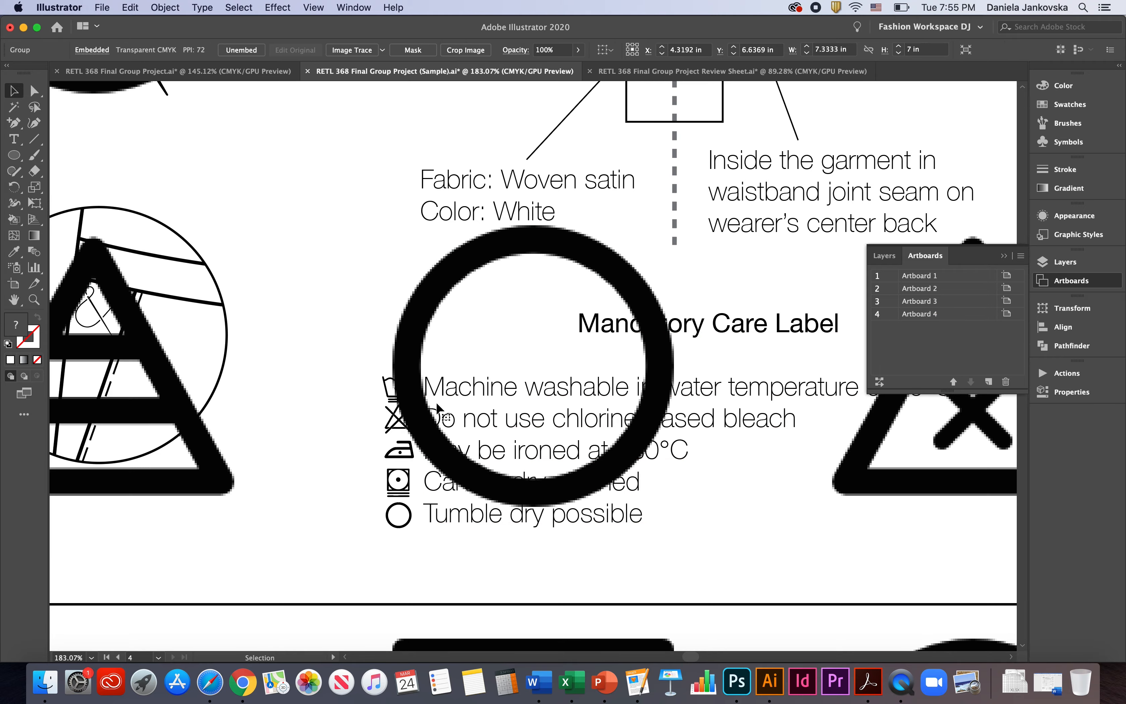
pyautogui.scroll(-5, 436, 401)
pyautogui.moveTo(526, 362); pyautogui.dragTo(529, 394)
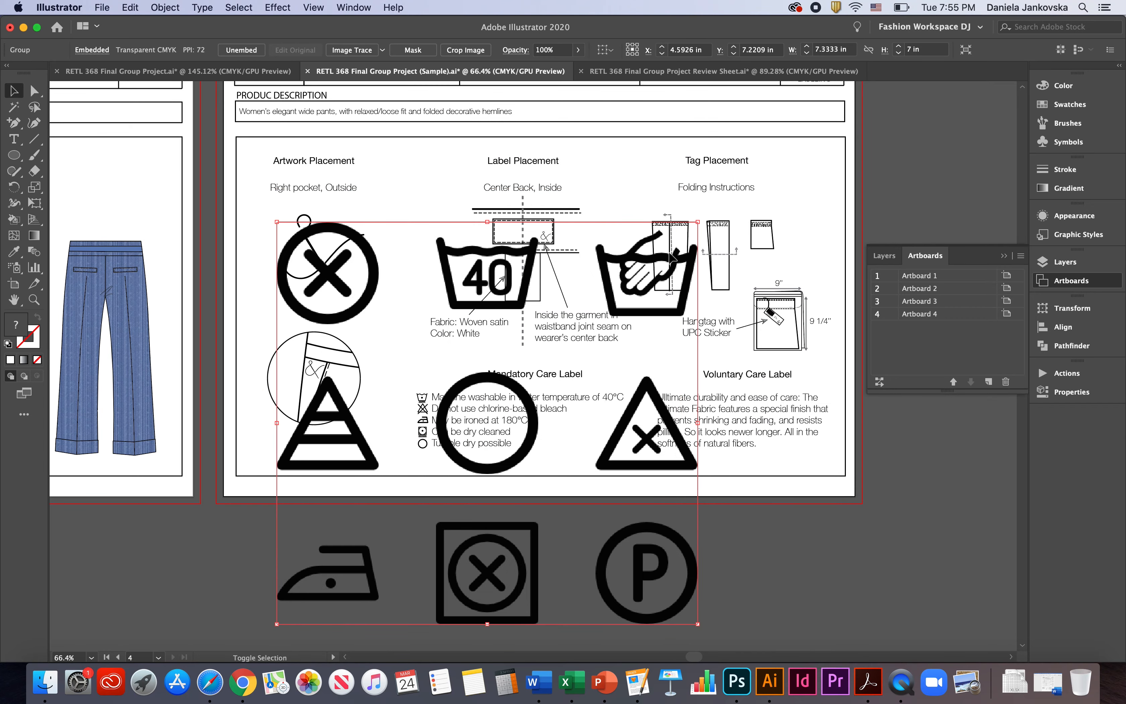
pyautogui.moveTo(697, 222); pyautogui.dragTo(440, 487)
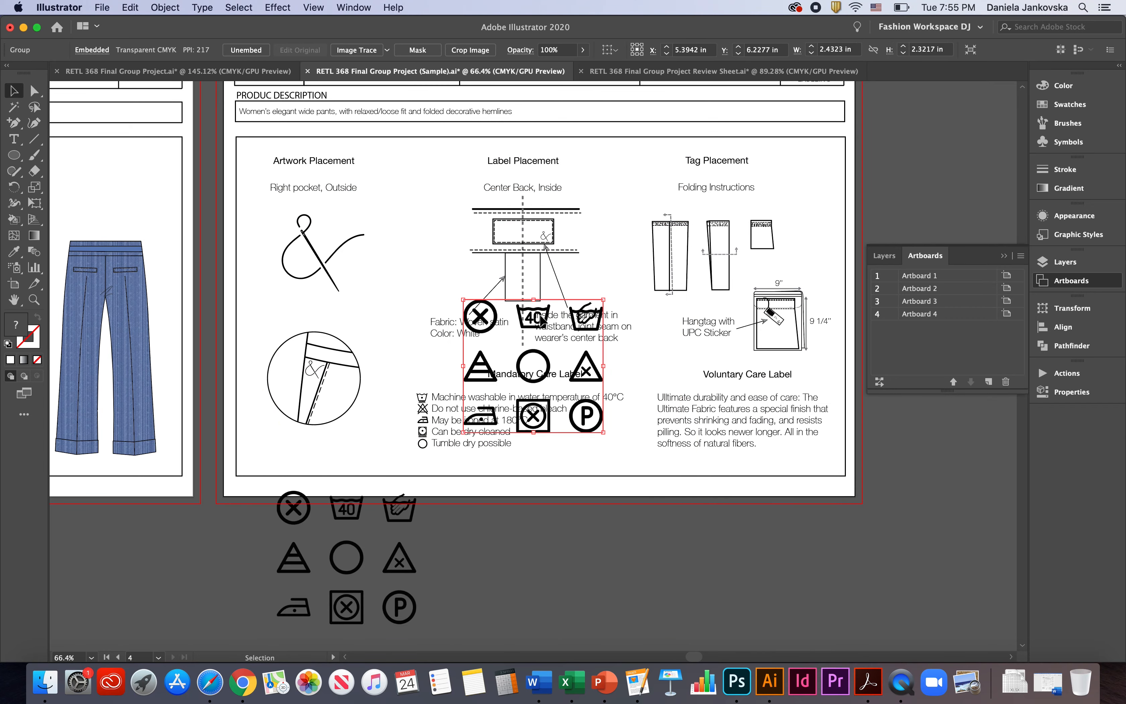
# Position two duplicates of the laundry icon image around the page's lower right corner.
pyautogui.moveTo(542, 321); pyautogui.dragTo(925, 464)
pyautogui.moveTo(554, 321); pyautogui.dragTo(773, 493)
# Crop one copy of the laundry icon image to the iron symbol, about 0.67 by 0.58 in, and place it beside the mandatory care label list.
pyautogui.click(346, 556)
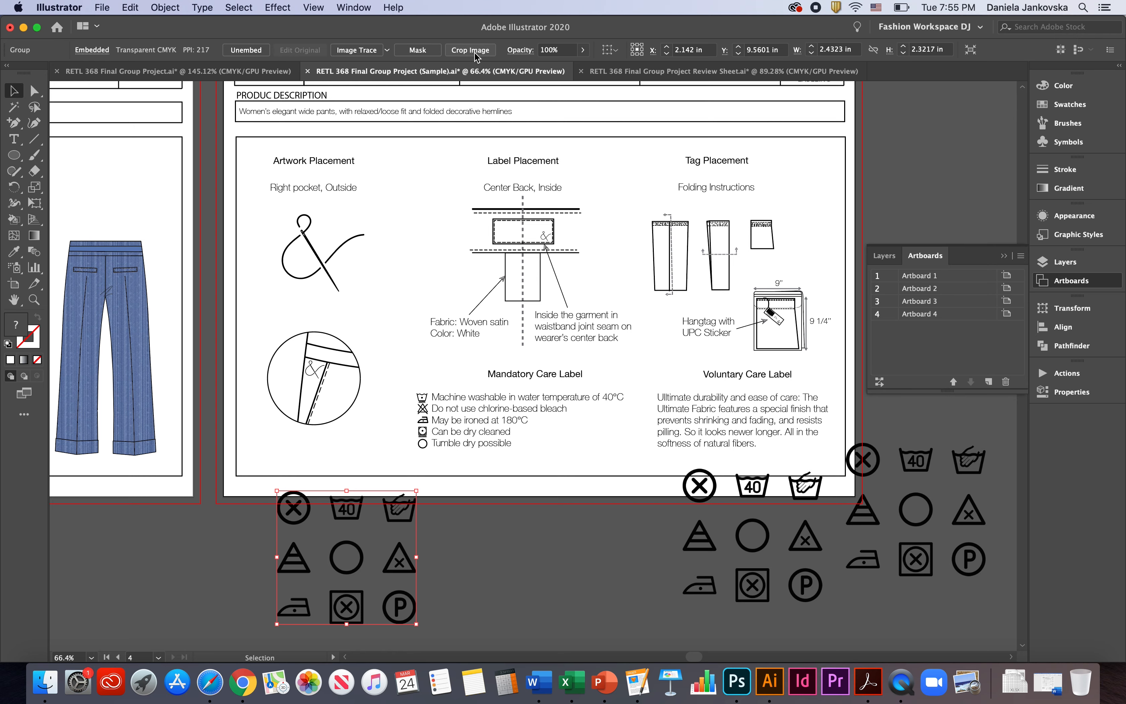
pyautogui.click(474, 52)
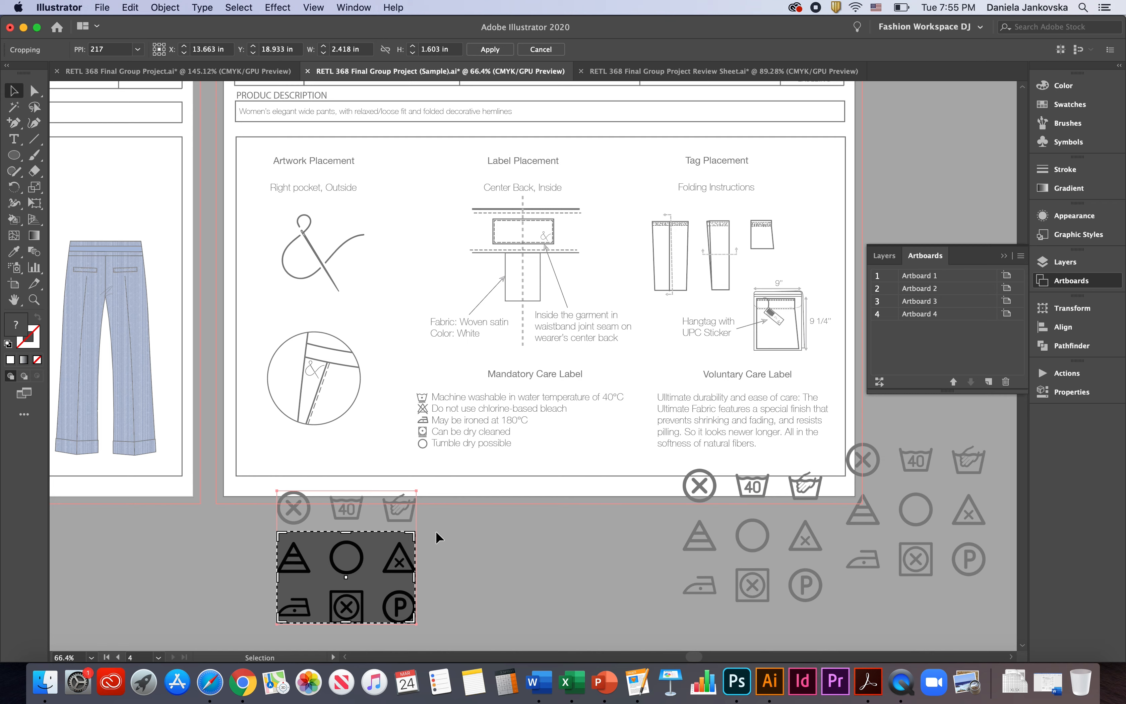
pyautogui.moveTo(413, 535); pyautogui.dragTo(315, 595)
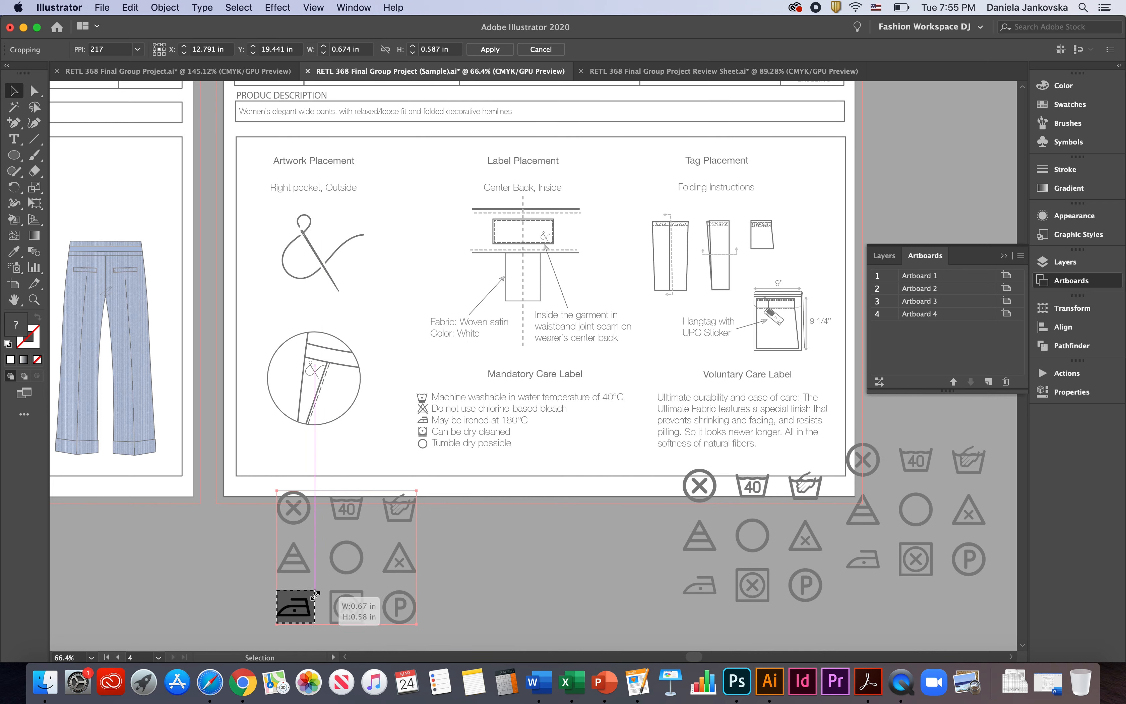
pyautogui.click(490, 49)
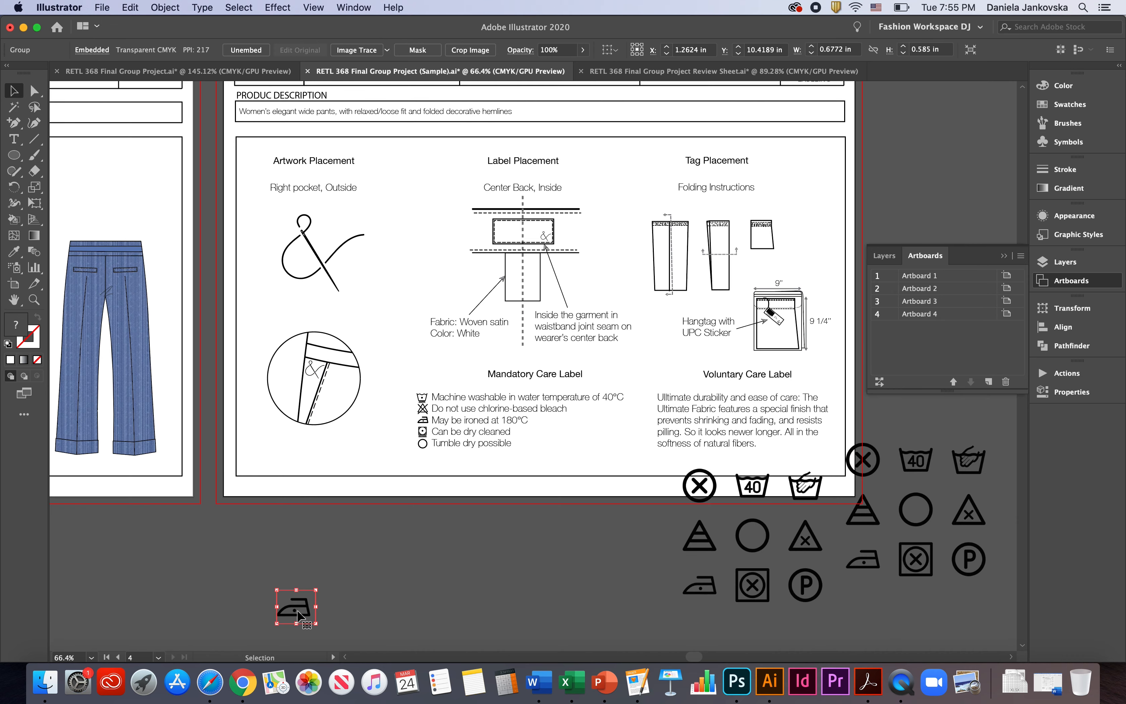
pyautogui.moveTo(296, 617); pyautogui.dragTo(363, 457)
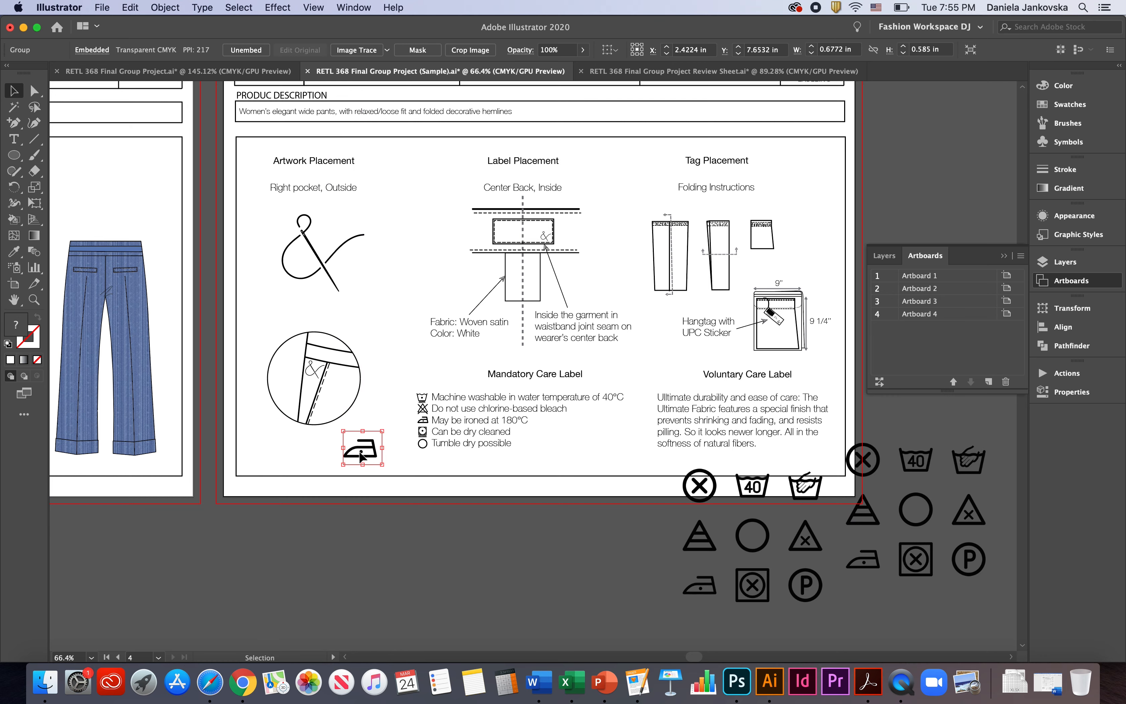
# Image Trace the cropped iron symbol with the Sketched Art preset.
pyautogui.scroll(6, 362, 458)
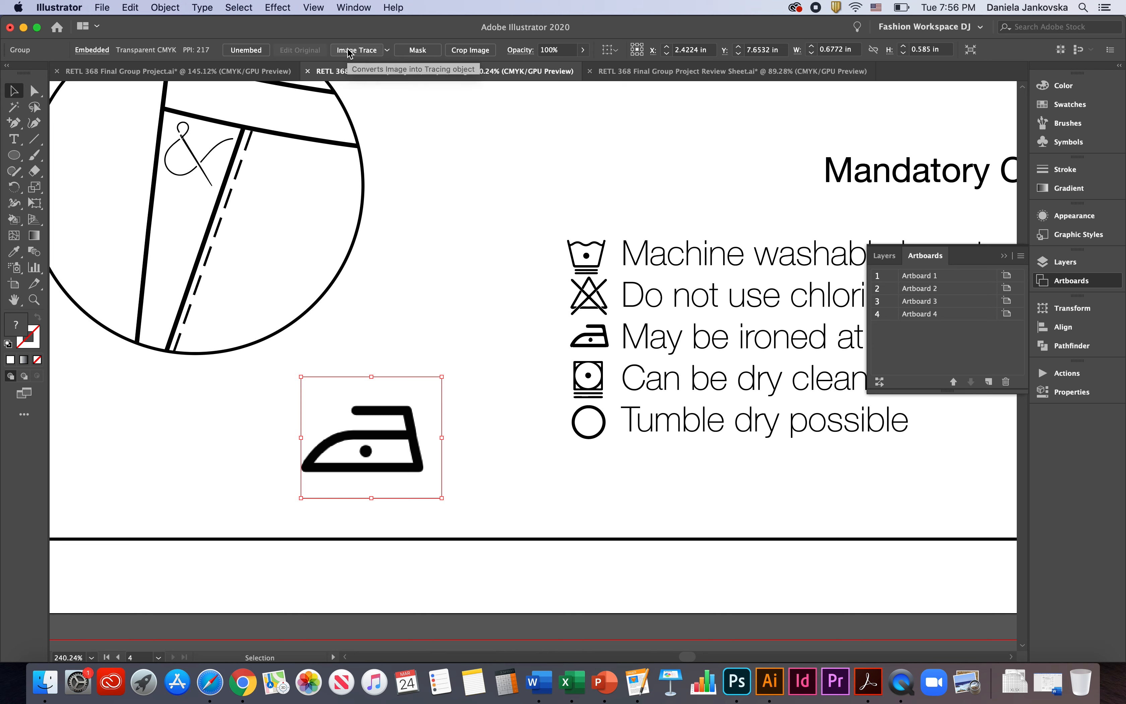
pyautogui.click(388, 51)
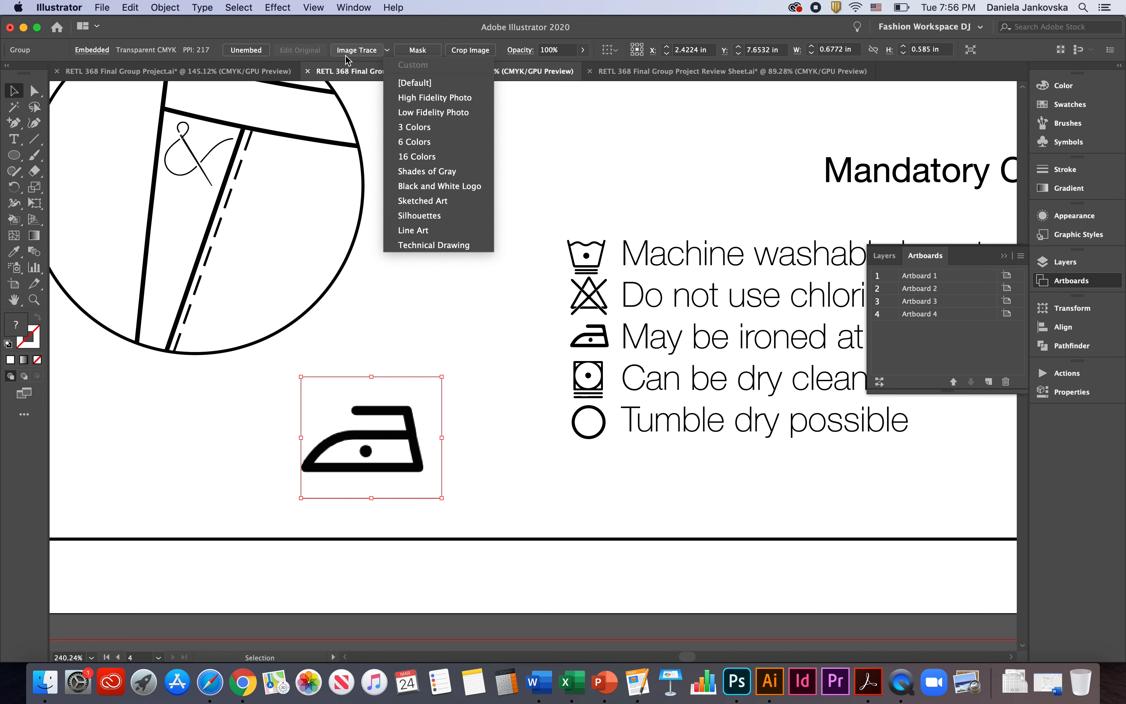
pyautogui.click(462, 207)
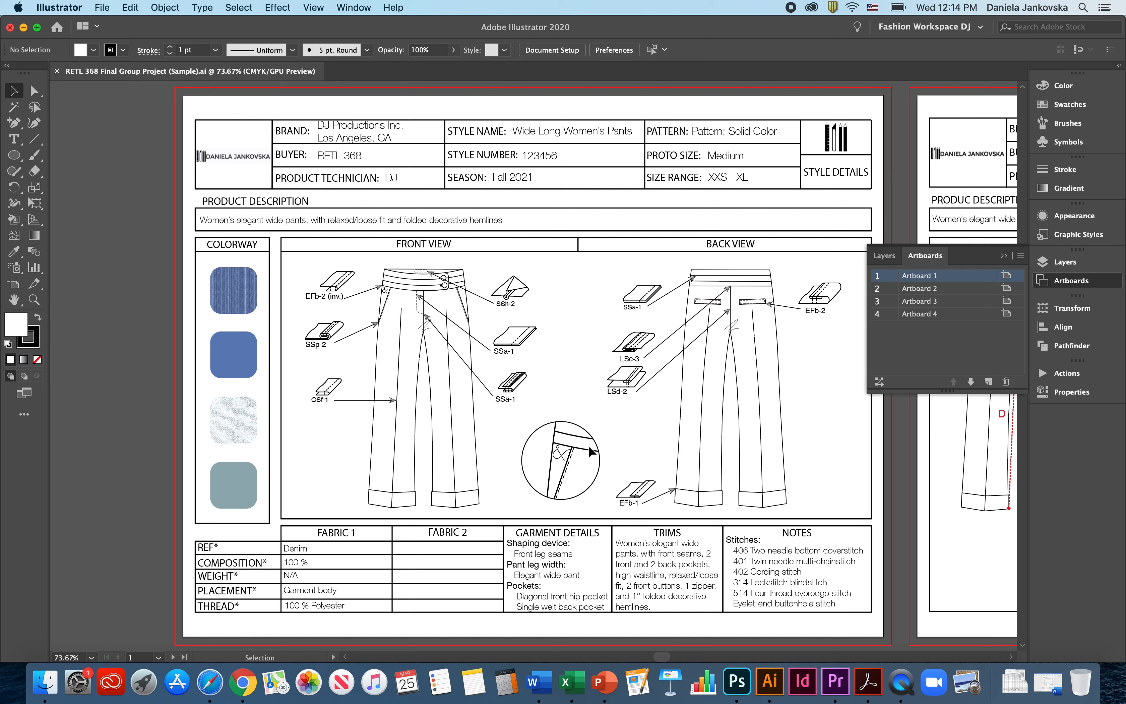
# Duplicate the front-view pants drawing onto the empty canvas beside the style details artboard and scale the copy uniformly to 300%.
pyautogui.press('a')
pyautogui.click(474, 432)
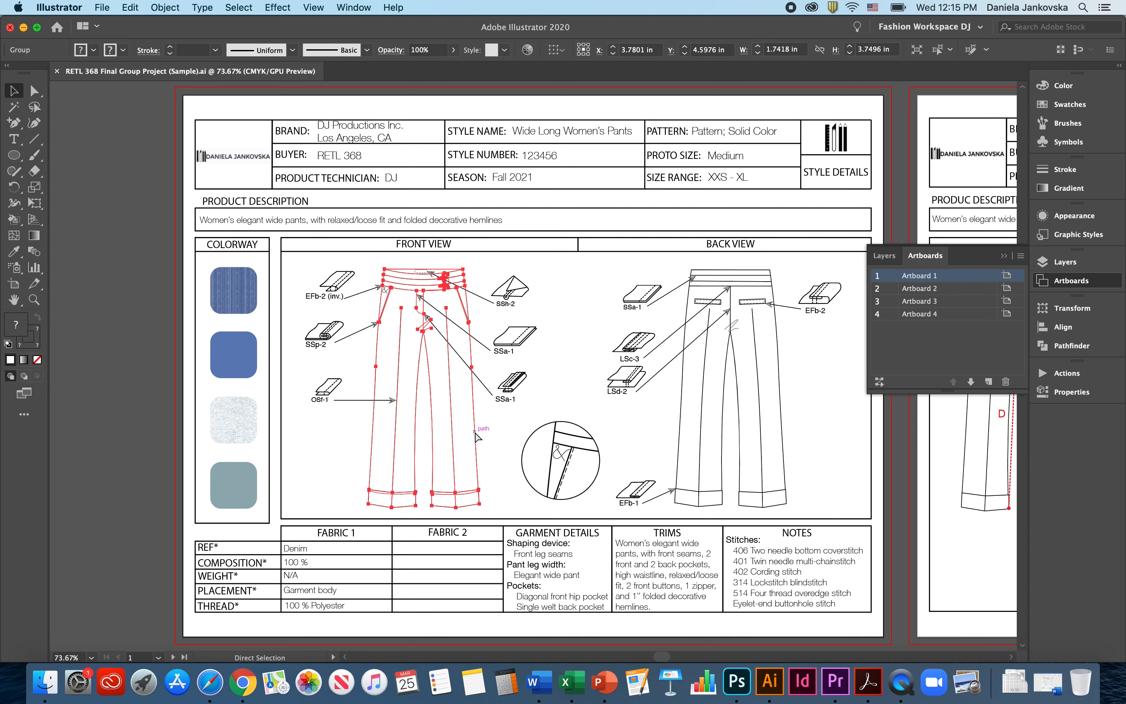
pyautogui.press('super+v')
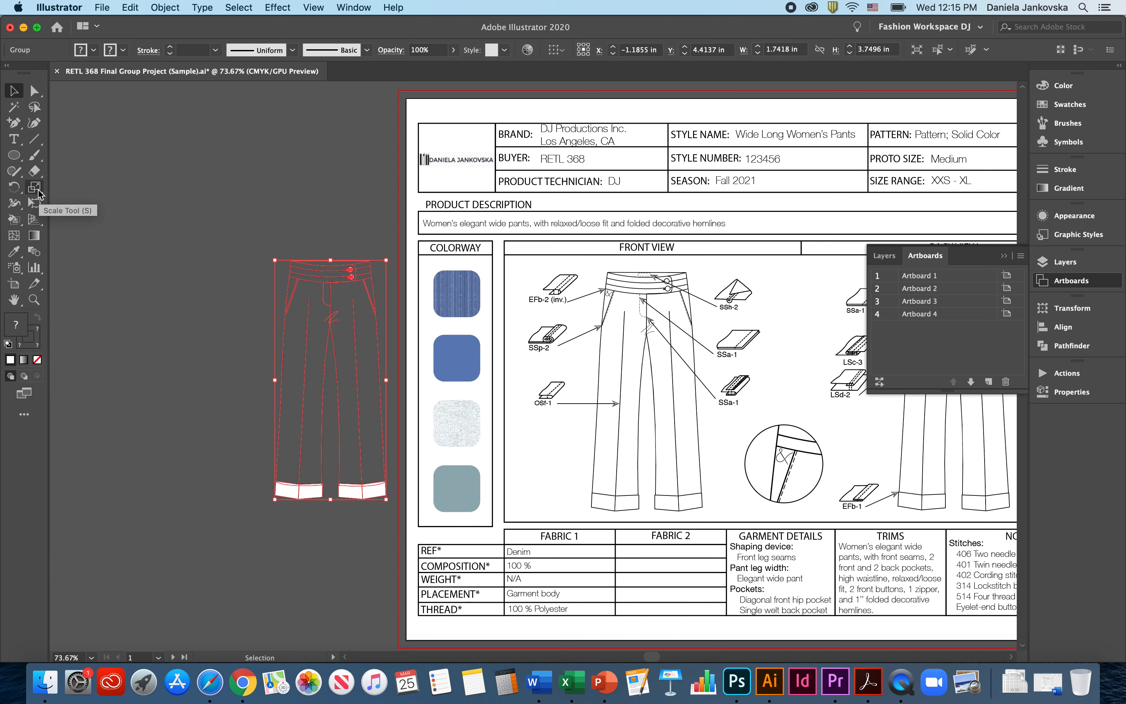
pyautogui.doubleClick(35, 188)
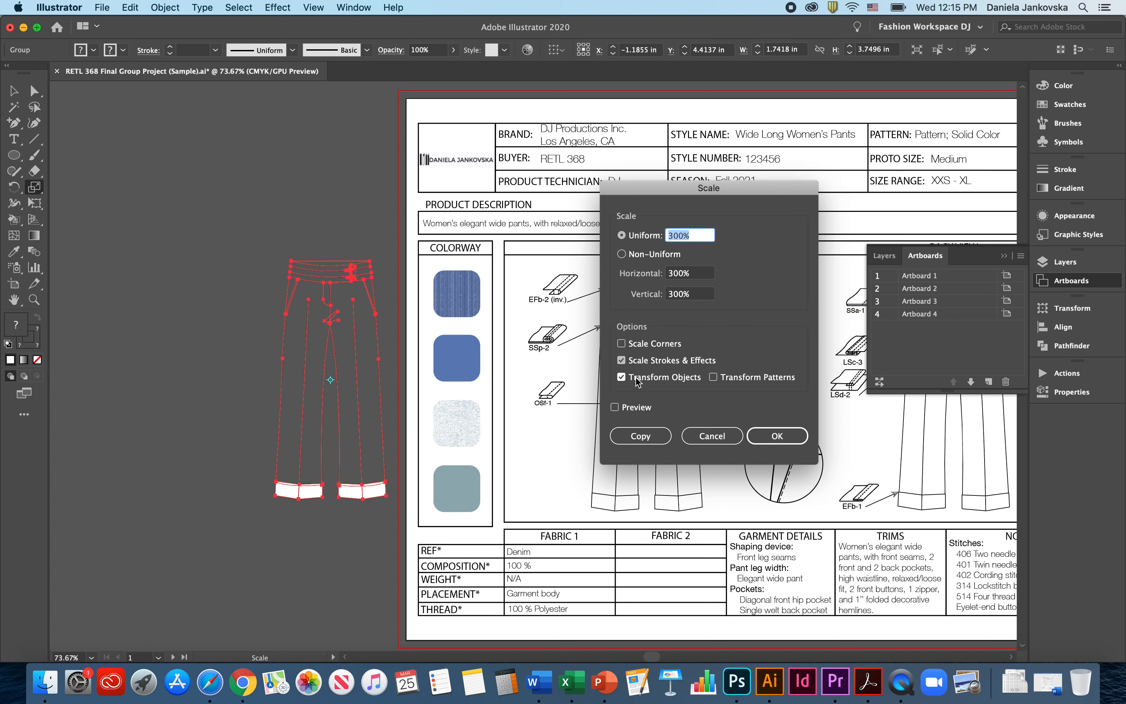
pyautogui.click(774, 437)
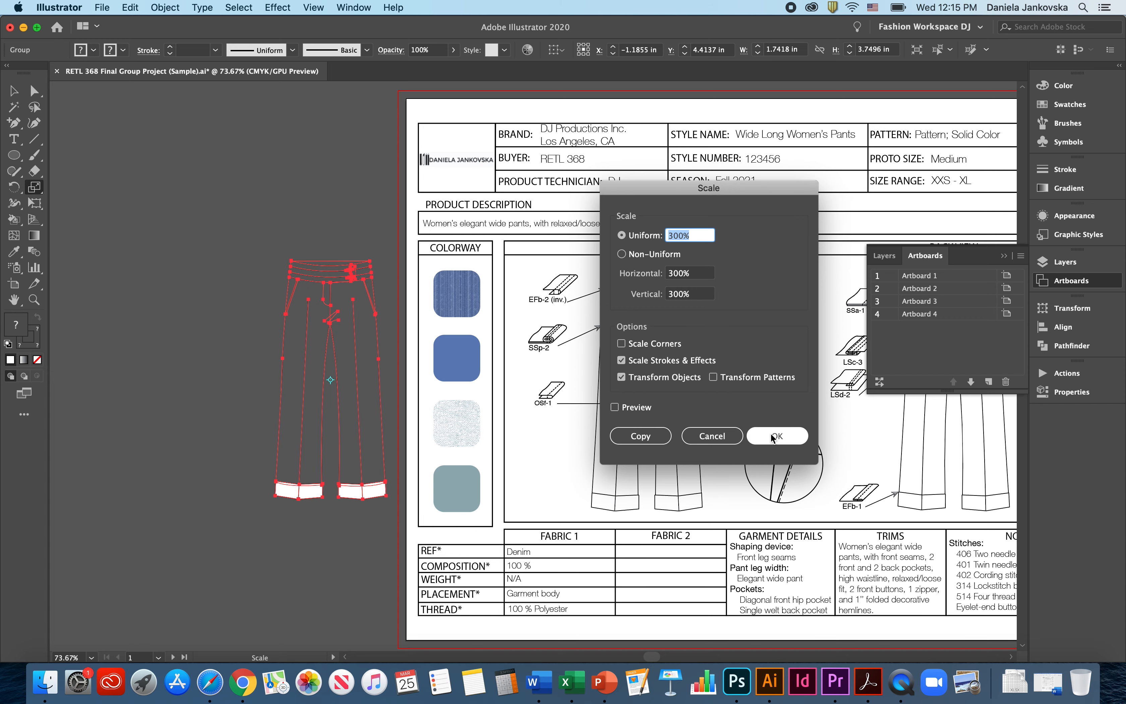
# Draw a circle about 2.43 in wide with the Ellipse tool and position it over the enlarged pants' embroidered pocket.
pyautogui.click(15, 156)
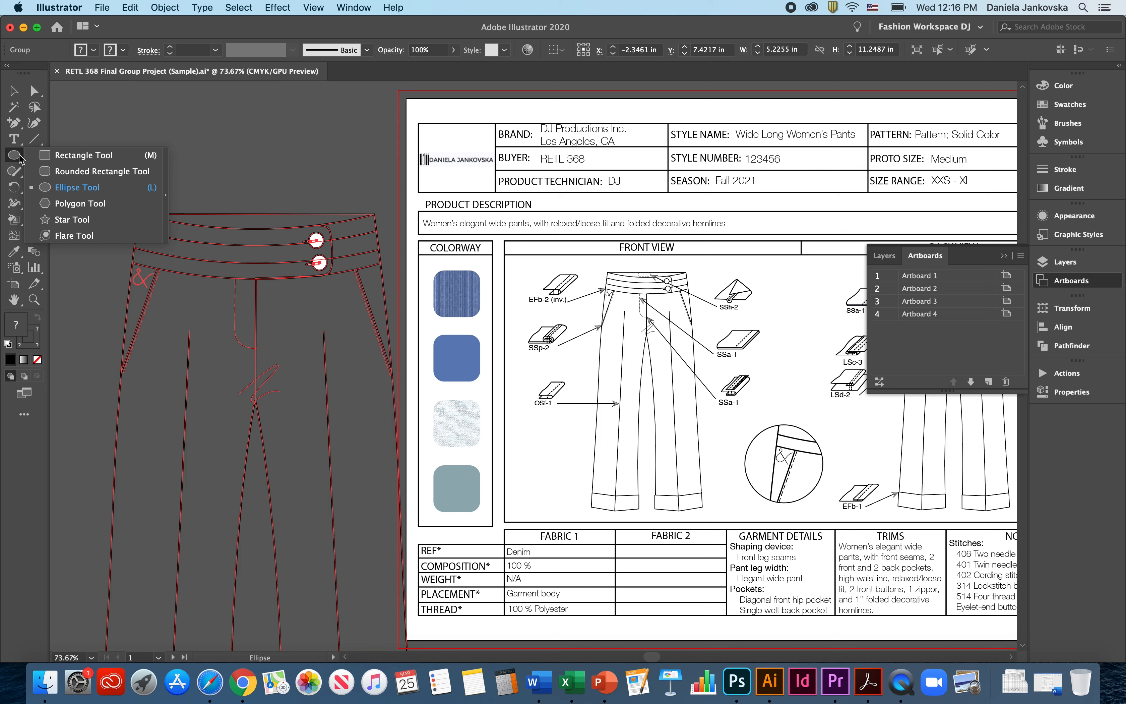
pyautogui.click(65, 187)
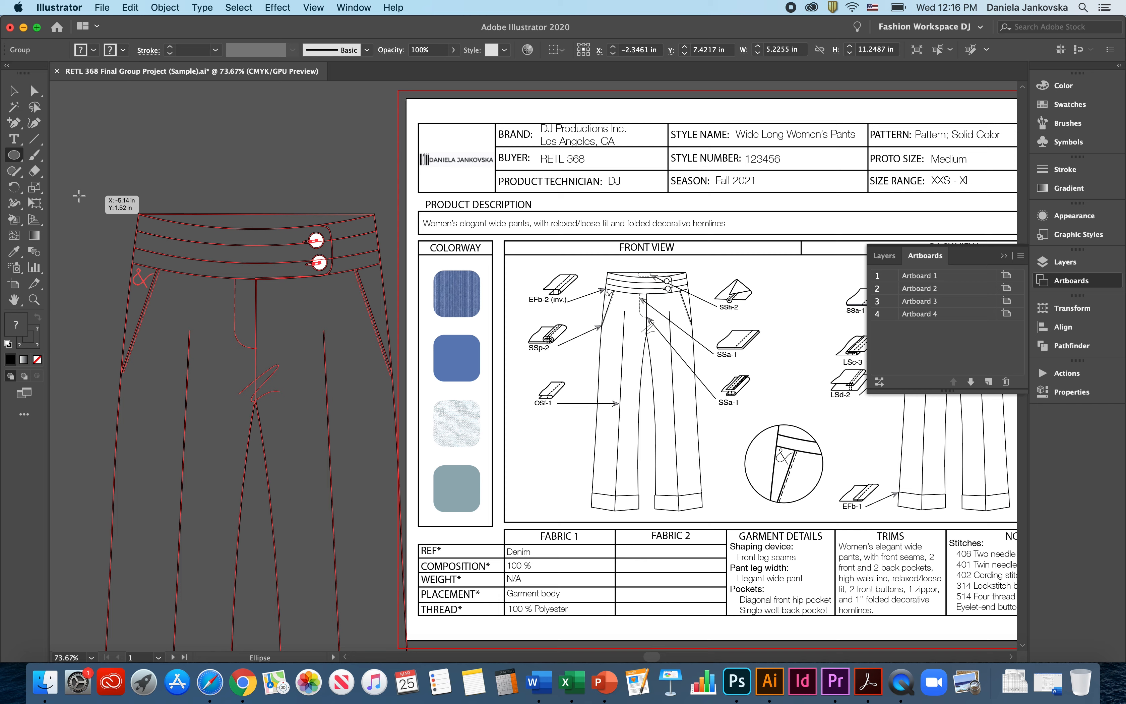
pyautogui.moveTo(175, 276); pyautogui.dragTo(166, 282)
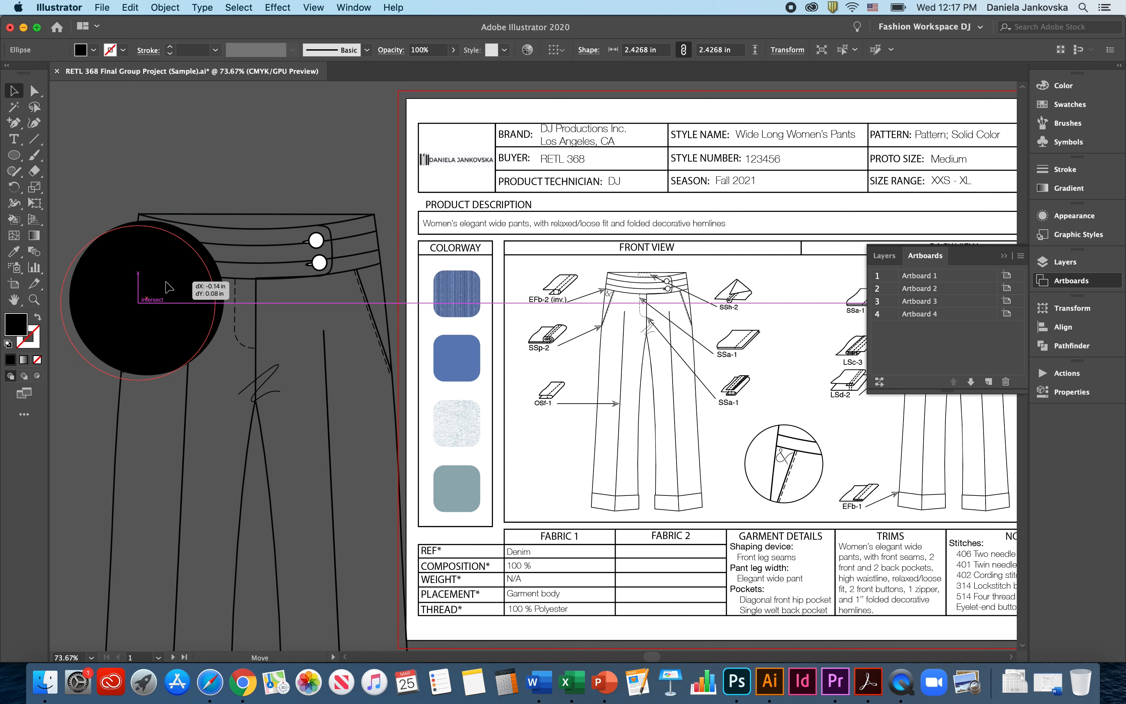
pyautogui.moveTo(166, 283); pyautogui.dragTo(165, 282)
# Remove the circle's fill and give it a black stroke.
pyautogui.click(93, 50)
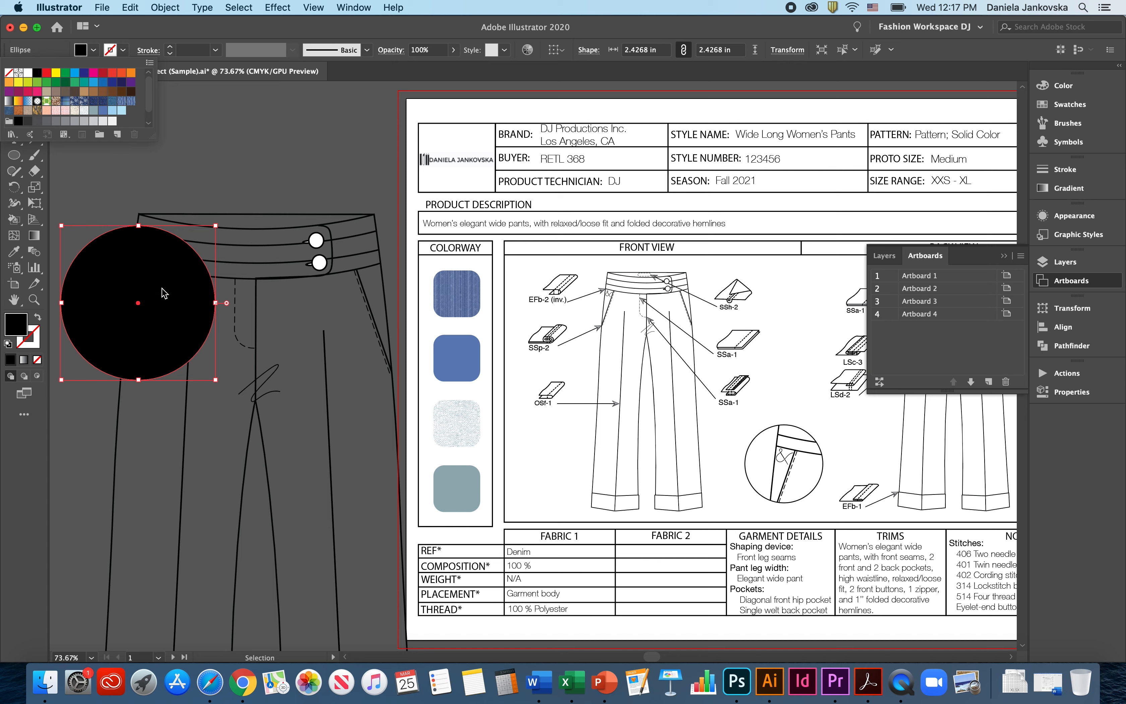
pyautogui.click(8, 74)
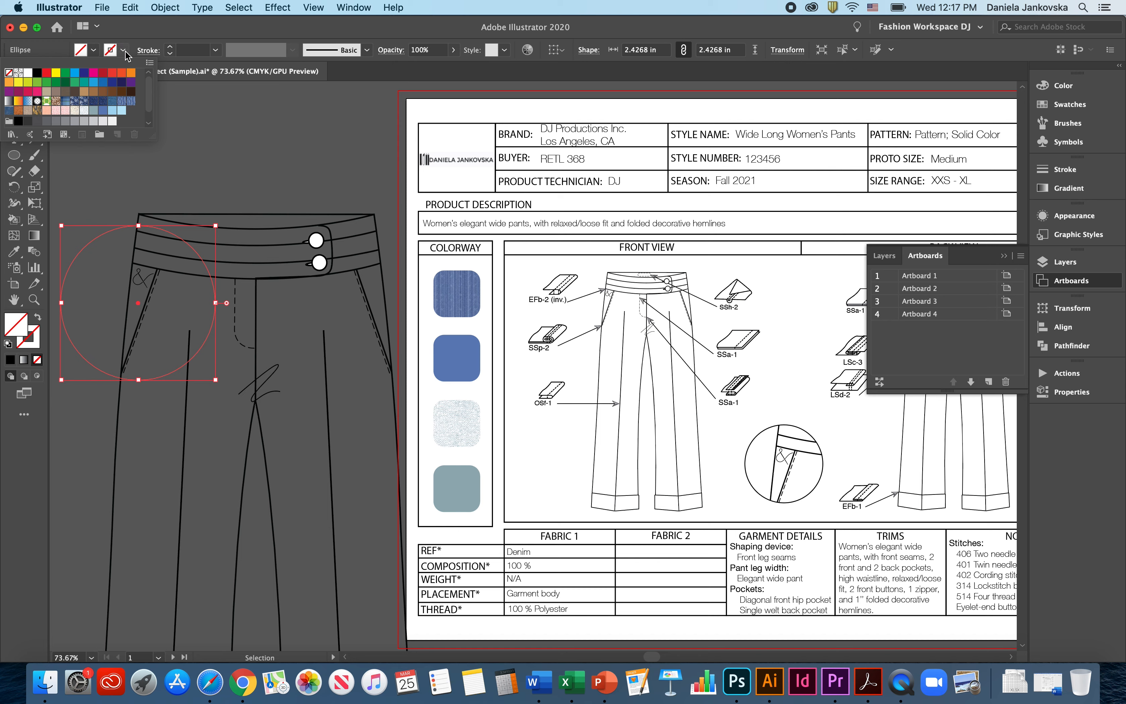
pyautogui.click(124, 50)
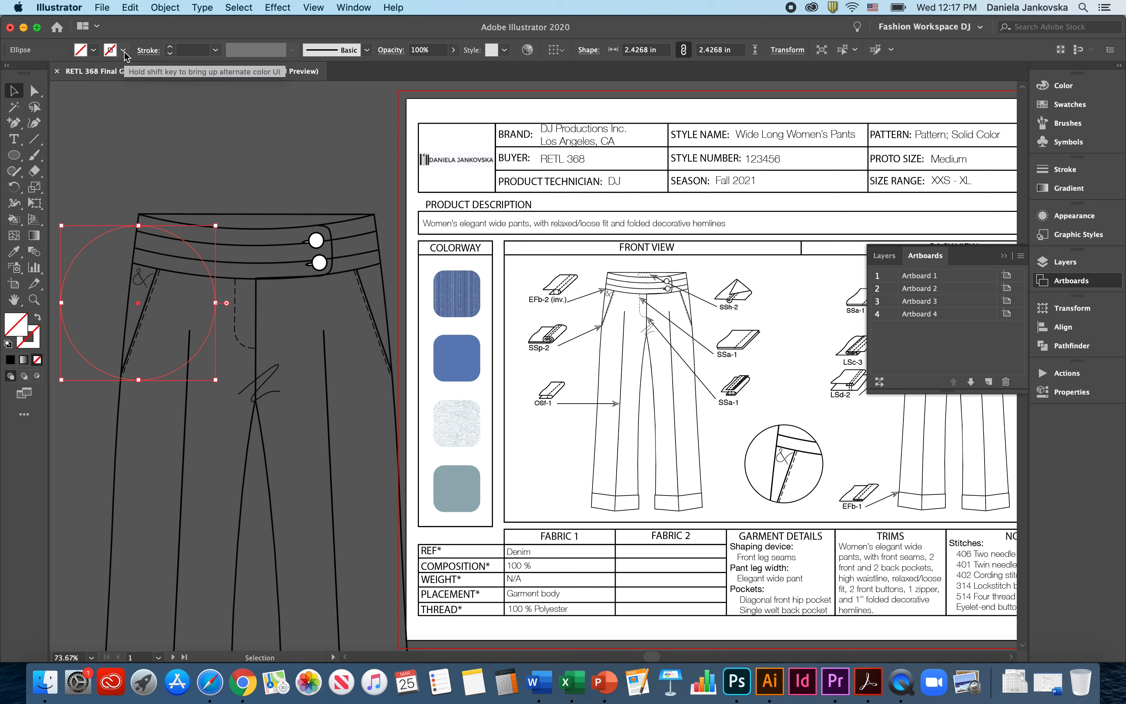
pyautogui.click(123, 50)
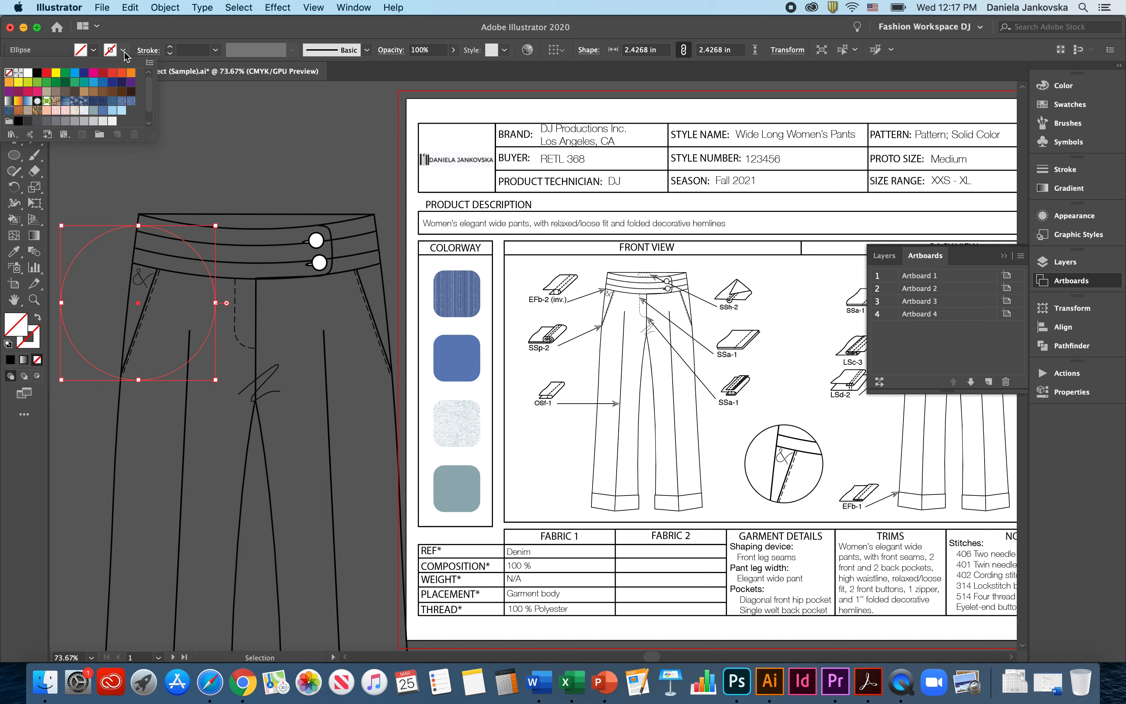
pyautogui.click(37, 73)
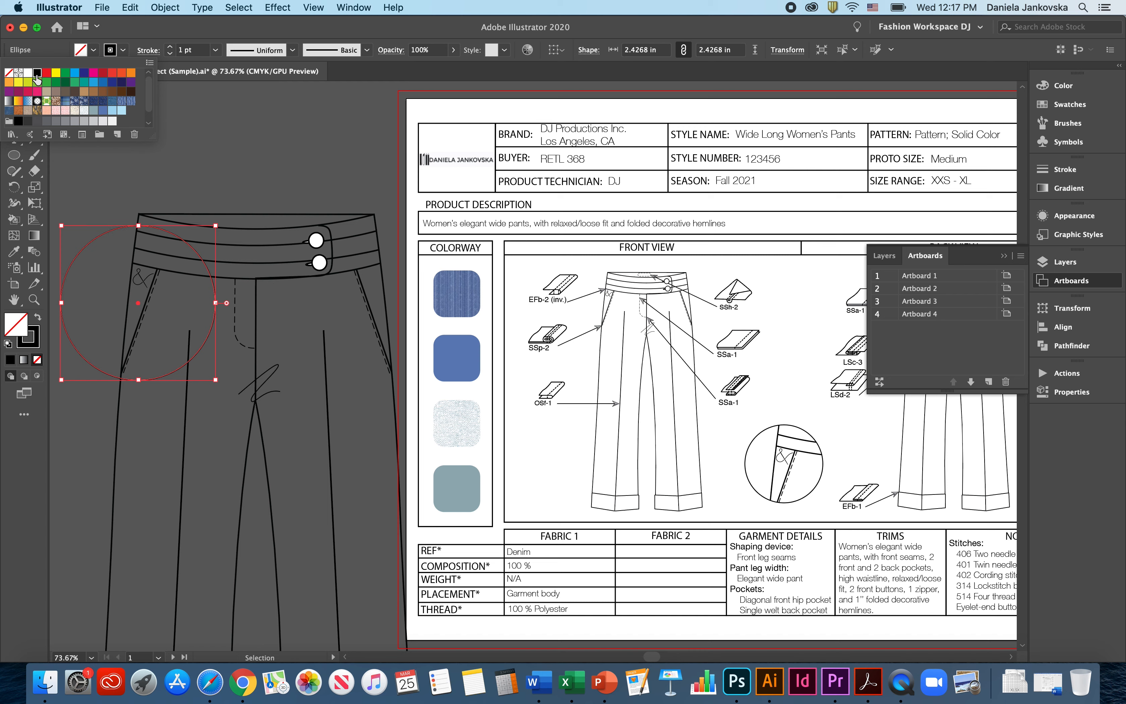
# Make a clipping mask from the circle and the enlarged pants to isolate the pocket detail.
pyautogui.keyDown('shift'); pyautogui.click(241, 230); pyautogui.keyUp('shift')
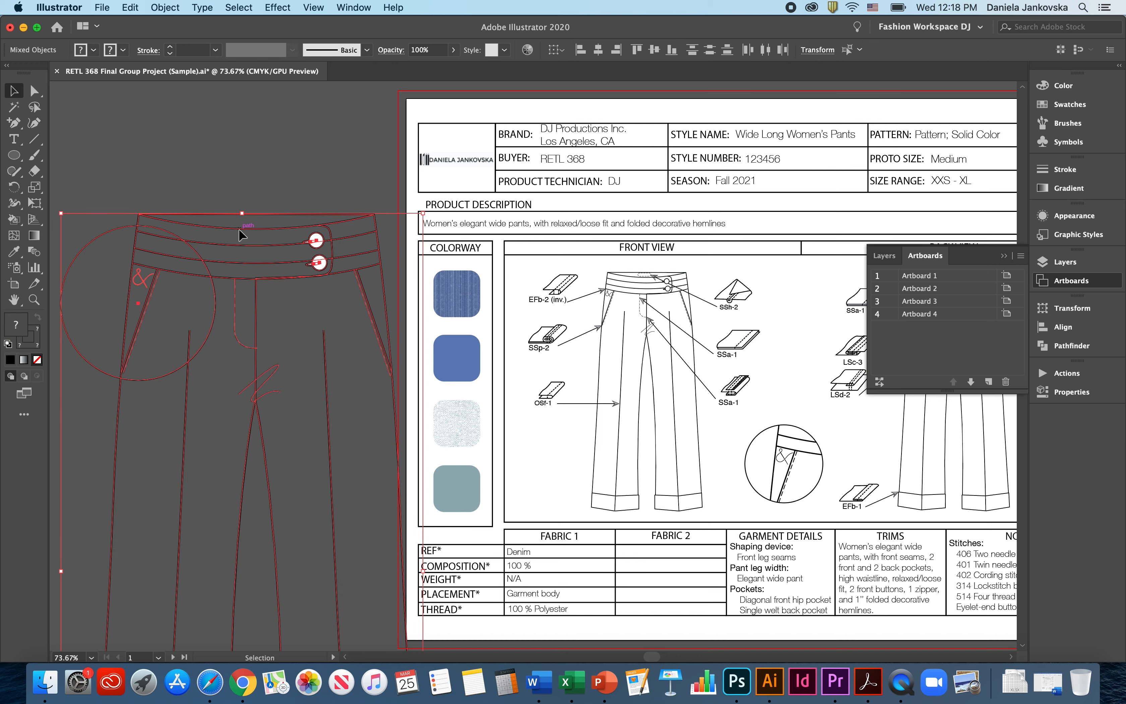
pyautogui.rightClick(240, 235)
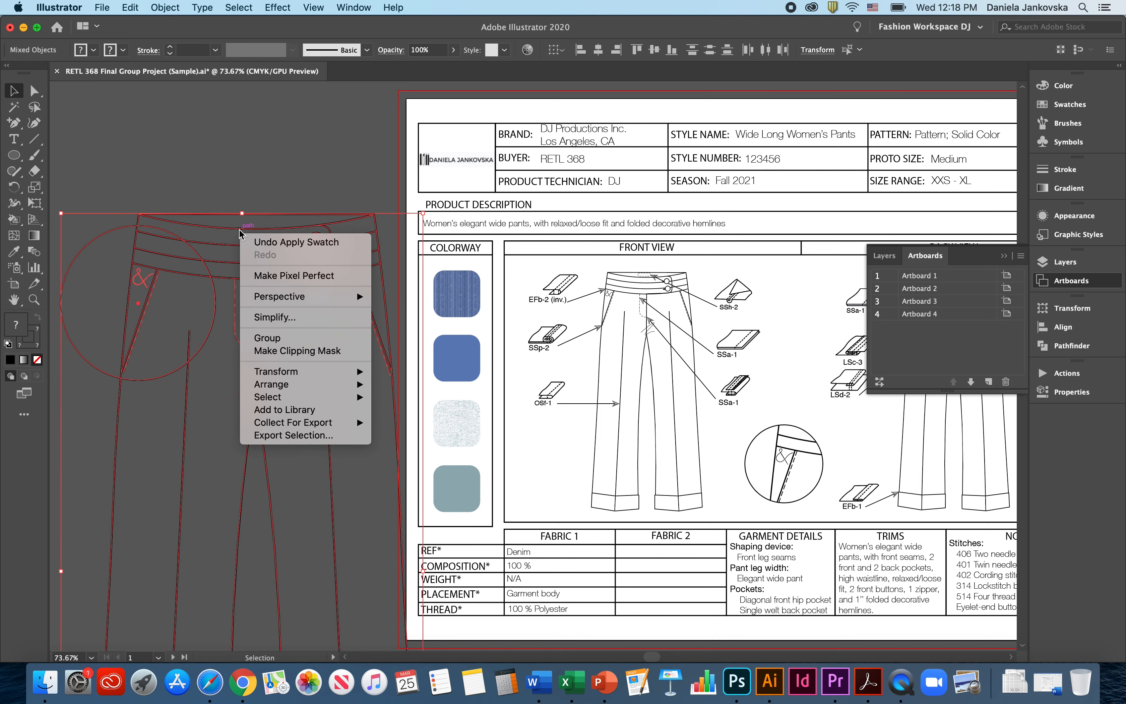
pyautogui.click(359, 359)
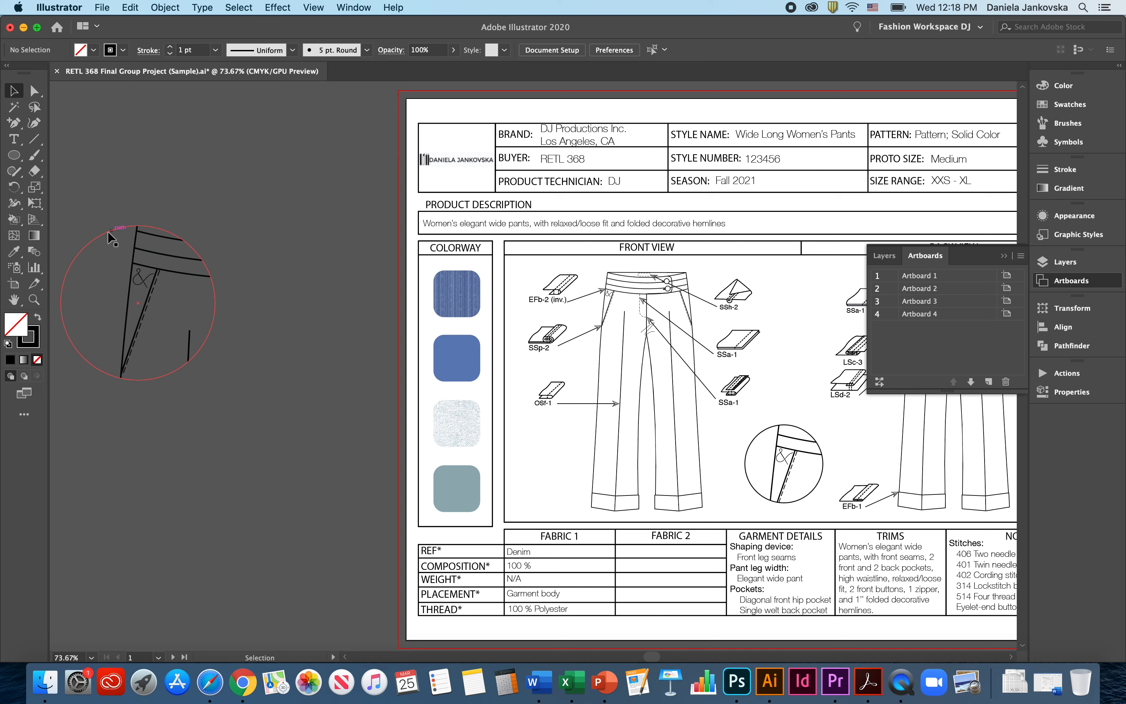
# Apply a black stroke to the circular clipping path and resize the masked pocket detail.
pyautogui.click(35, 92)
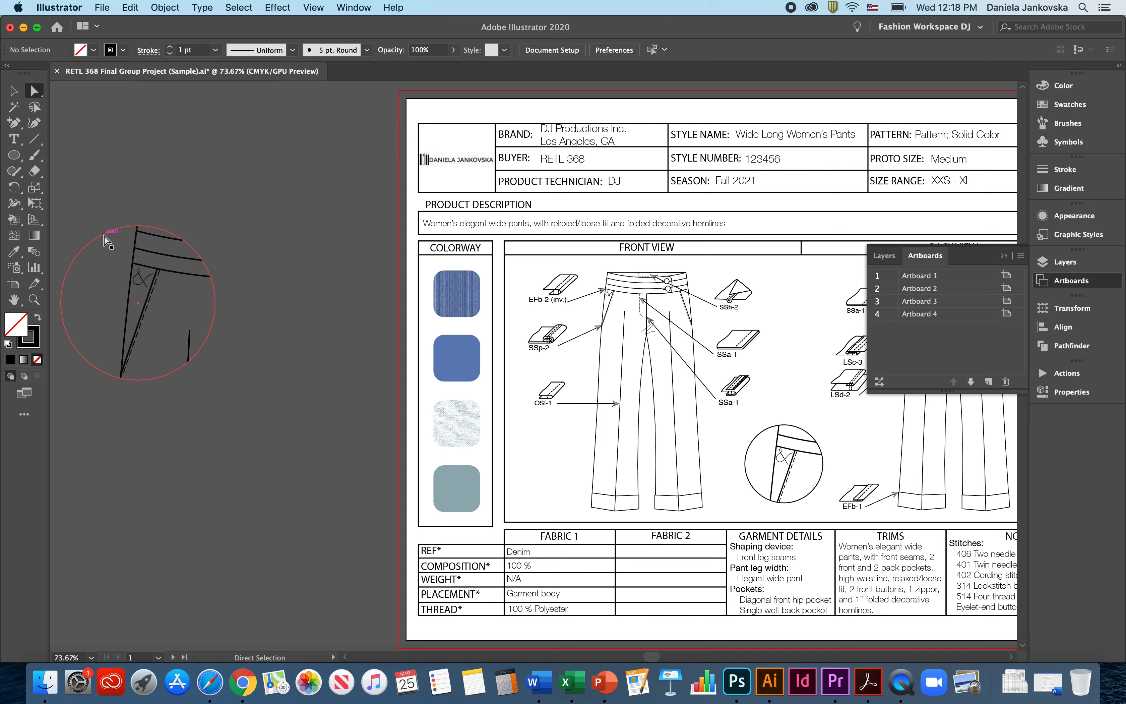
pyautogui.click(105, 236)
pyautogui.click(1084, 91)
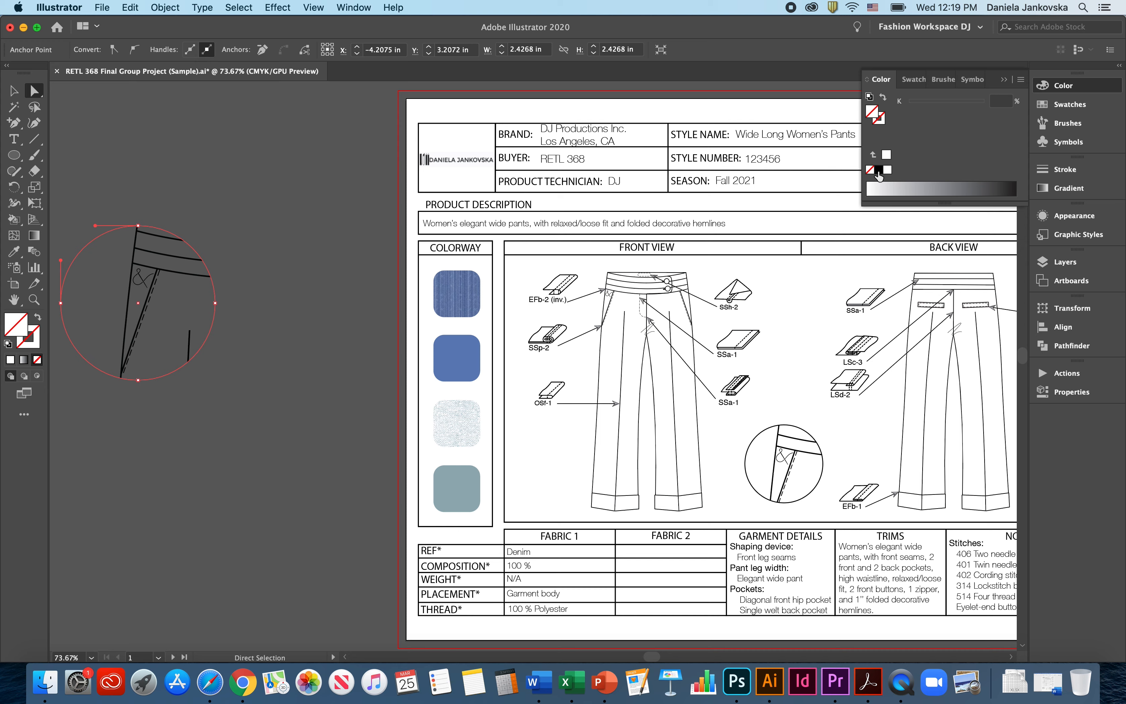
pyautogui.moveTo(878, 175); pyautogui.dragTo(882, 125)
pyautogui.press('v')
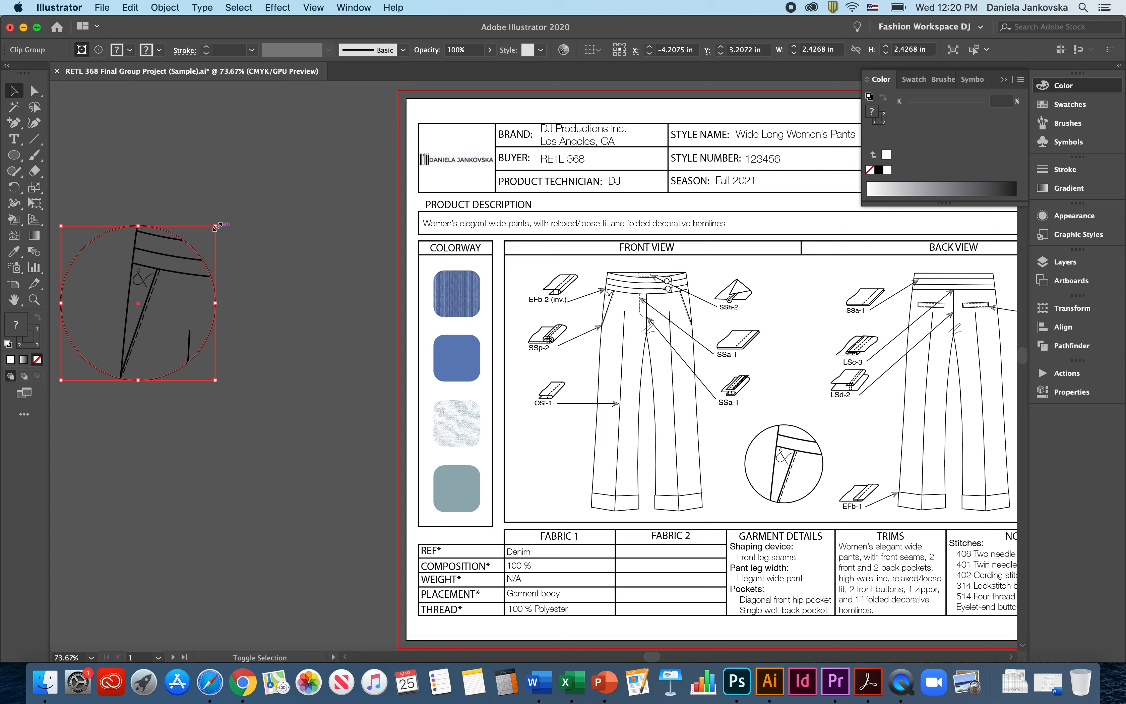
pyautogui.moveTo(217, 226); pyautogui.dragTo(802, 277)
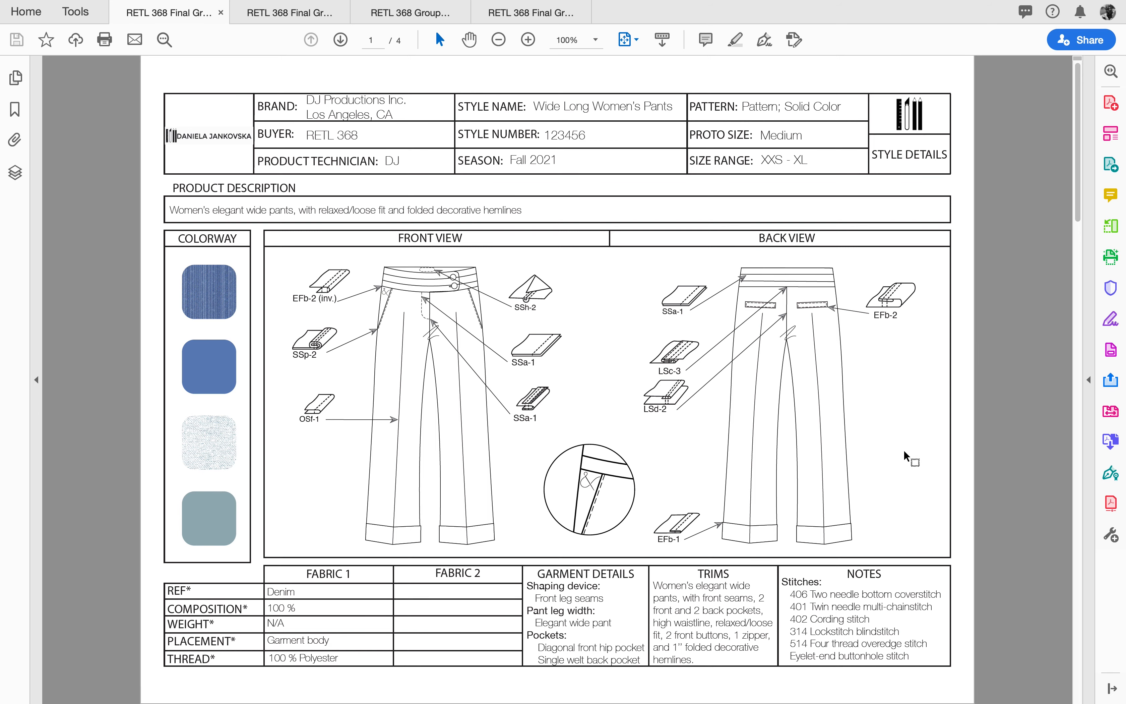
# Switch to the tech pack PDF in Acrobat and review its style details, POM and colorway pages.
pyautogui.scroll(-3, 910, 459)
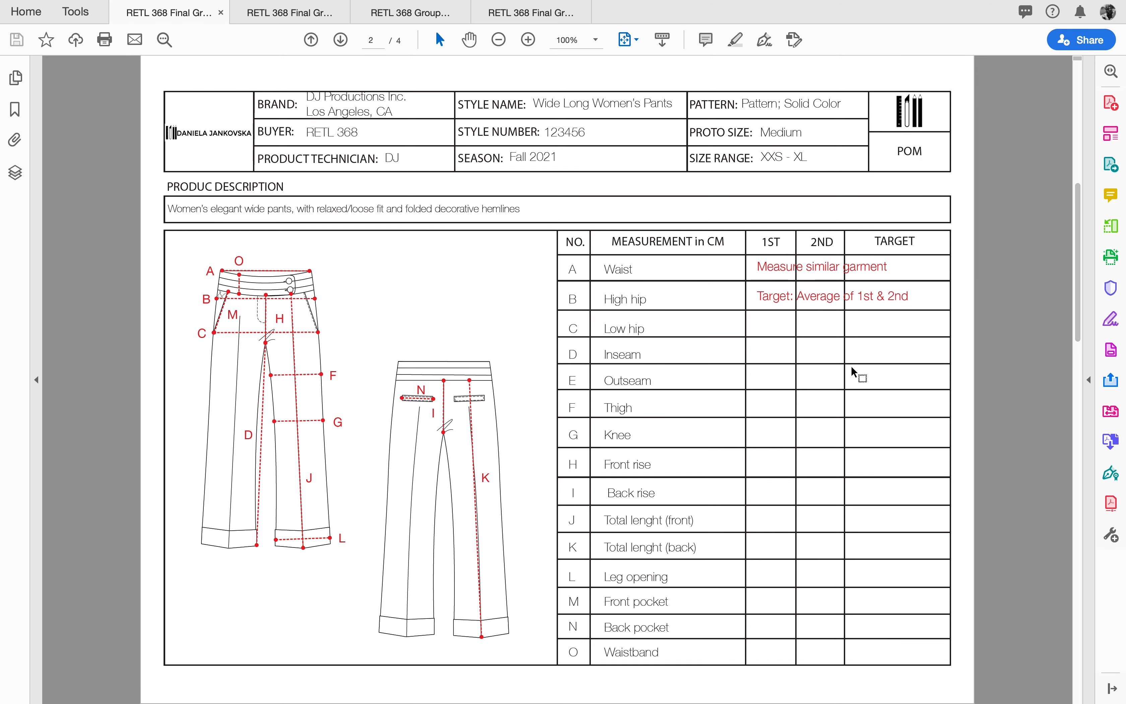
pyautogui.scroll(-3, 851, 365)
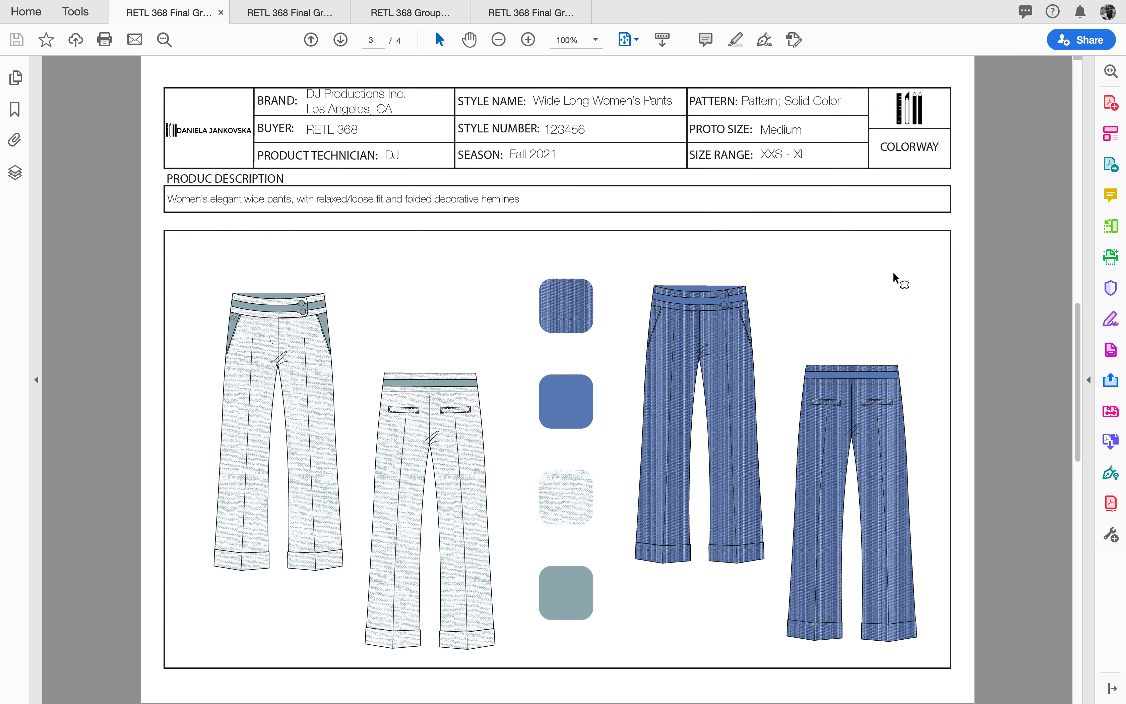
pyautogui.scroll(-3, 896, 279)
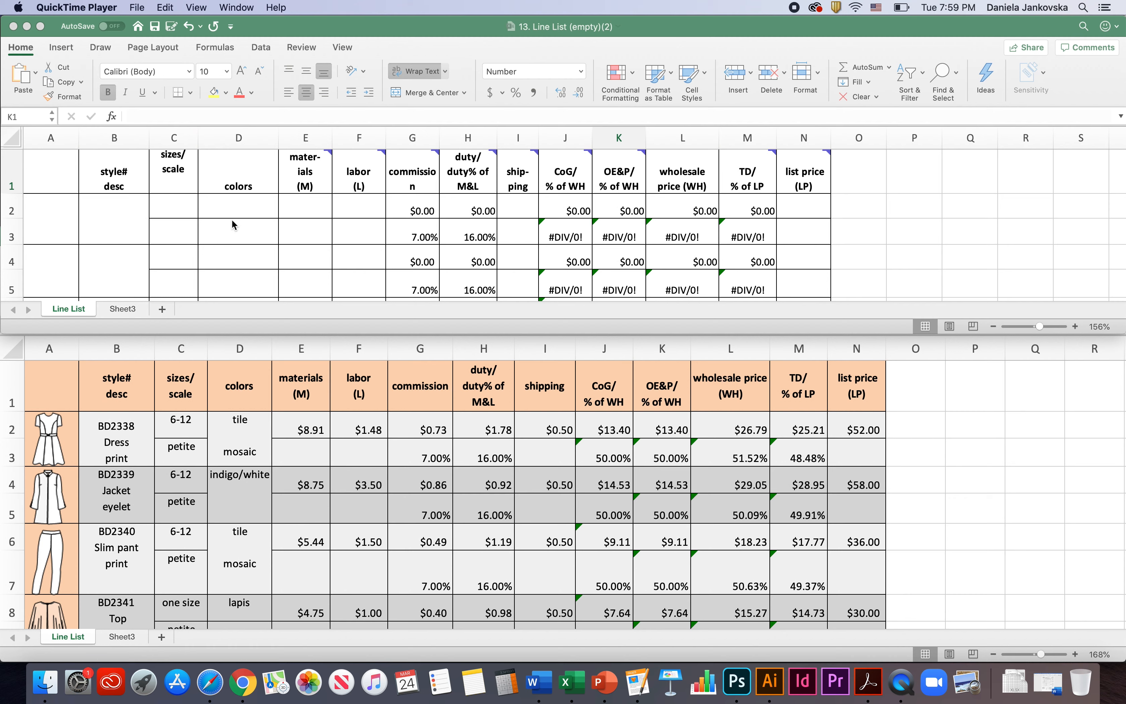
# Switch to the empty line list workbook in Excel and read the comments on the materials and duty column headers.
pyautogui.click(276, 229)
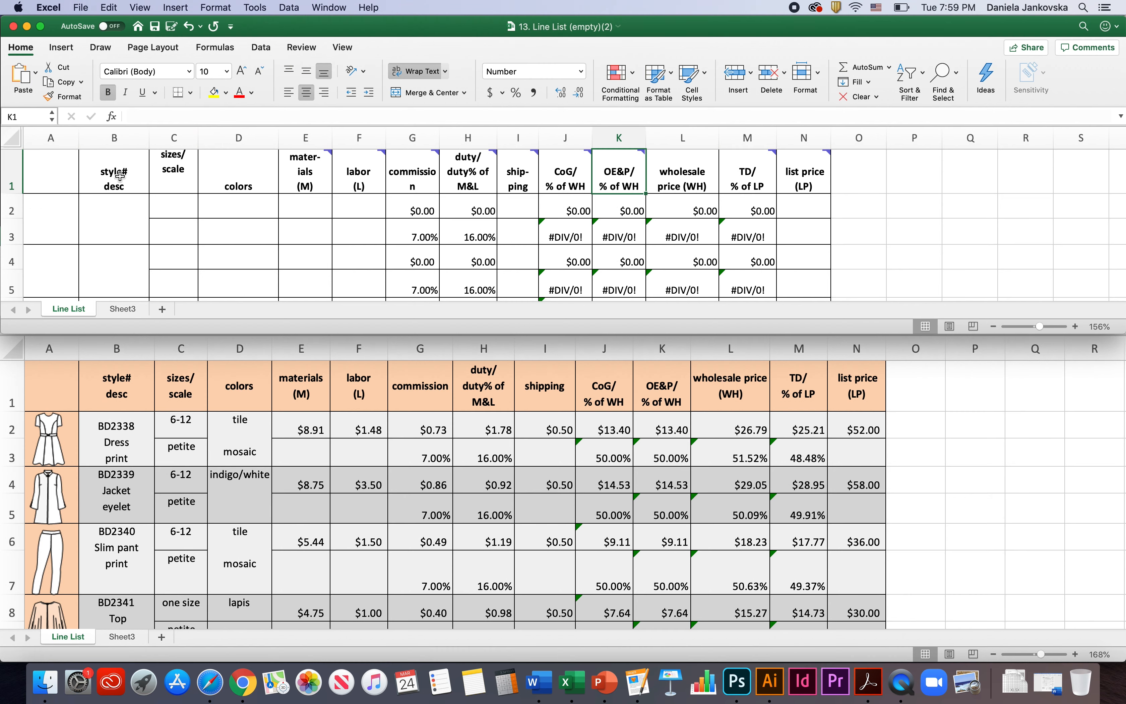
pyautogui.moveTo(302, 174)
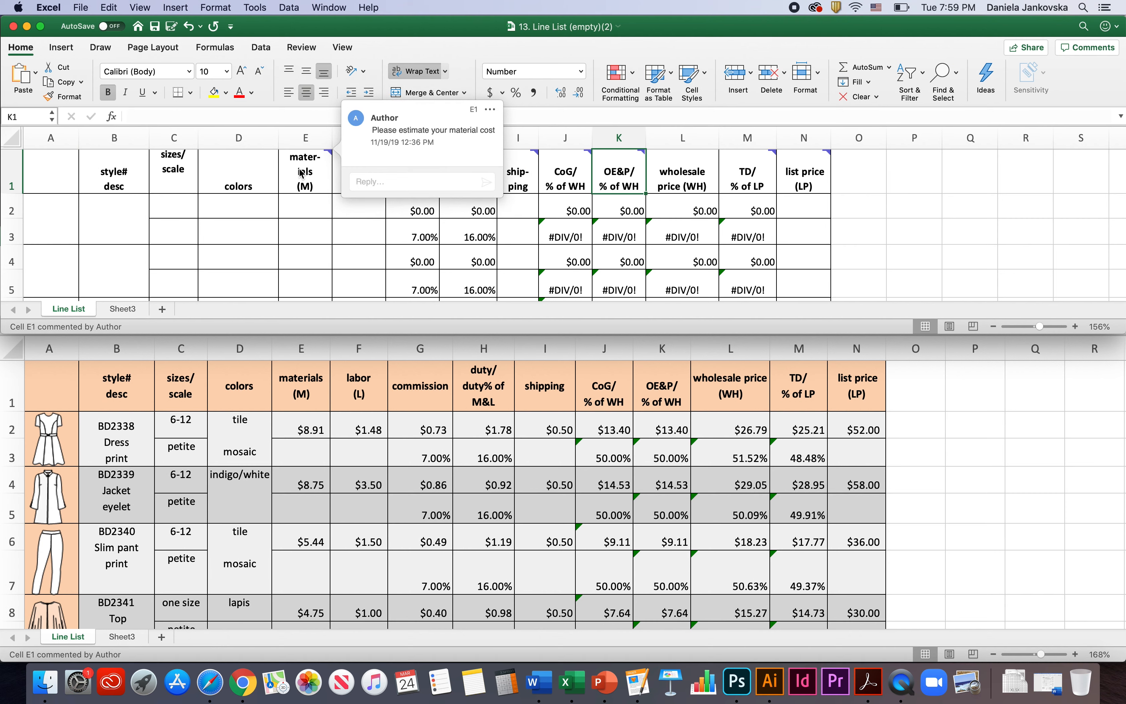
pyautogui.moveTo(512, 167)
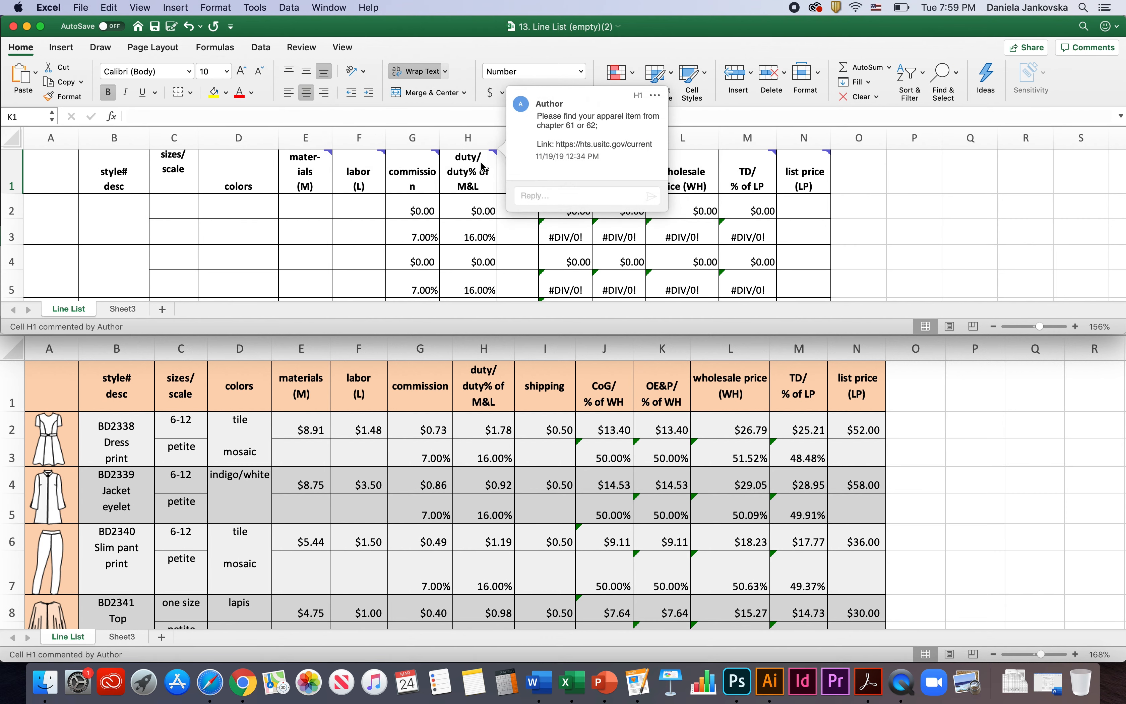
# Fill the first style's rows, A2 through N3, with yellow in the empty line list.
pyautogui.moveTo(51, 219); pyautogui.dragTo(789, 210)
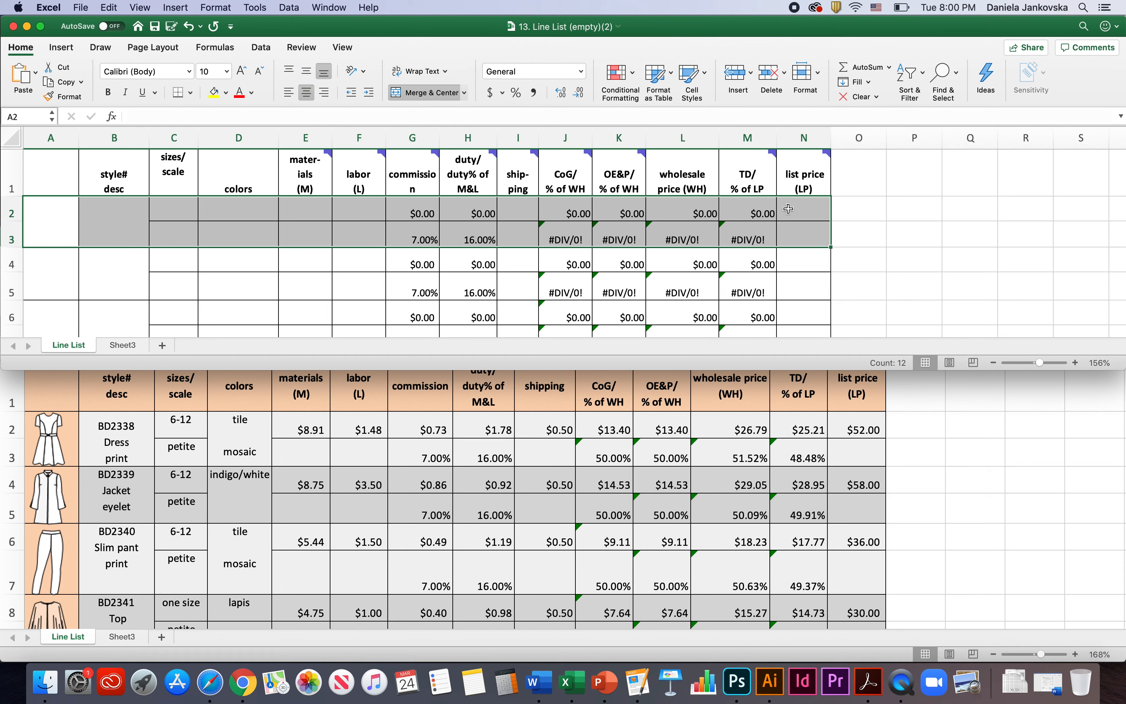
pyautogui.click(215, 94)
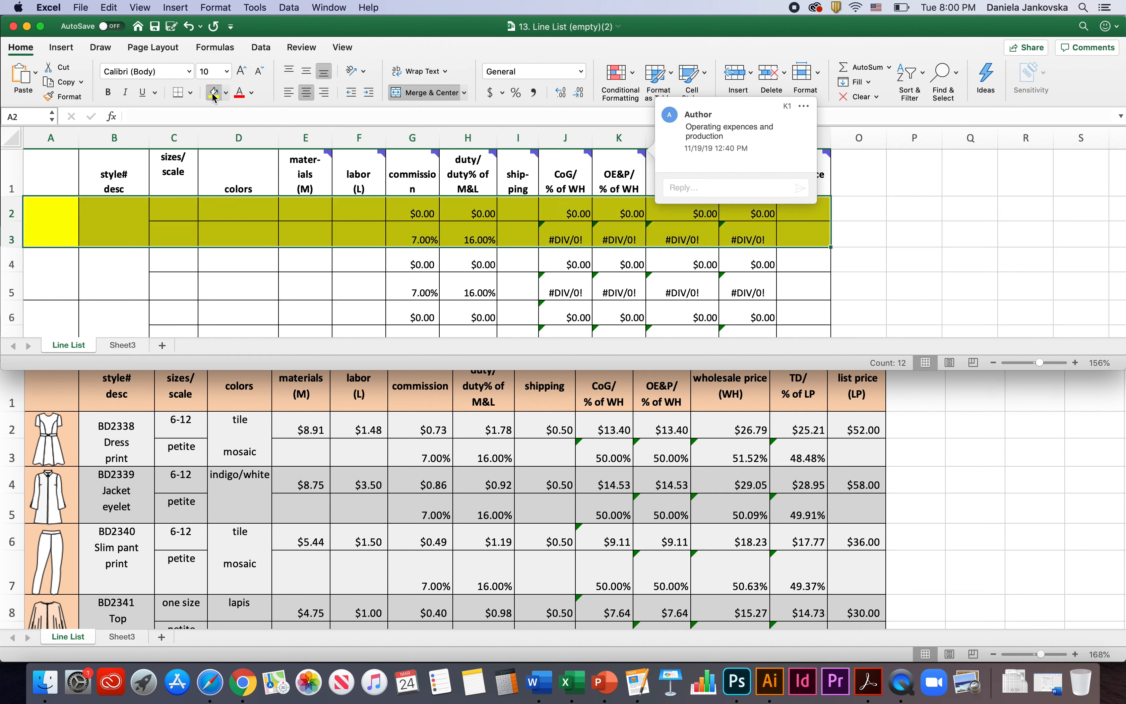
# Fill the second style's rows, A4 through N5, with light green and the third style's rows, starting at row 6, with purple.
pyautogui.moveTo(68, 284); pyautogui.dragTo(789, 285)
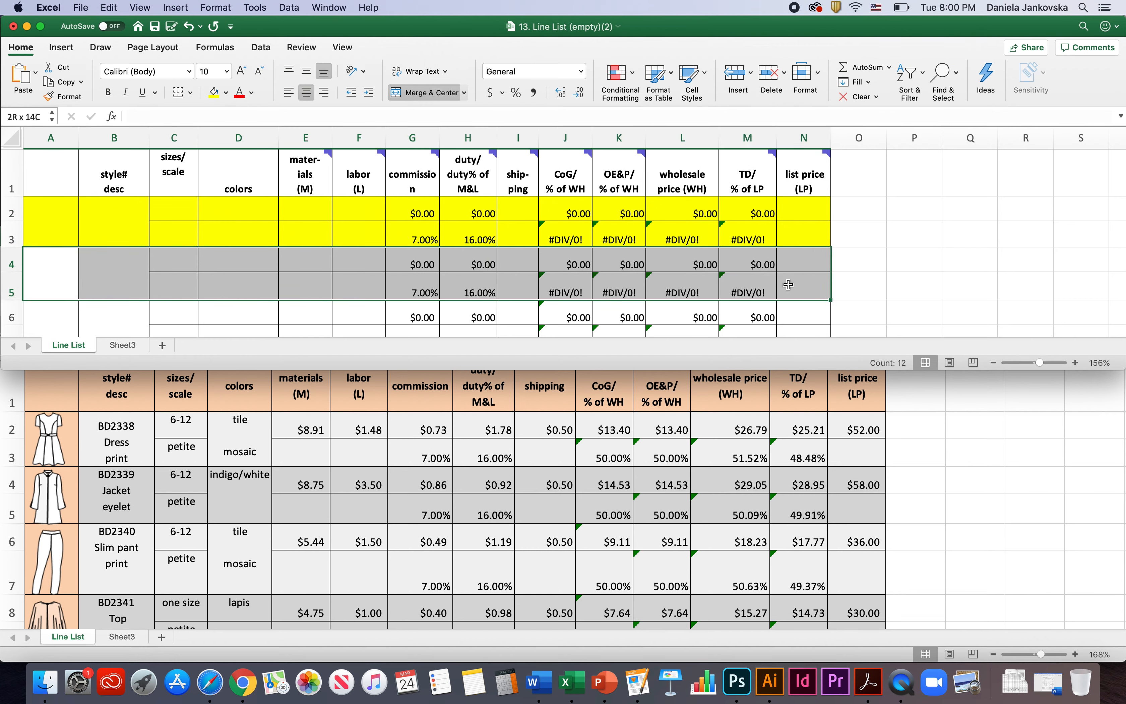
pyautogui.click(226, 93)
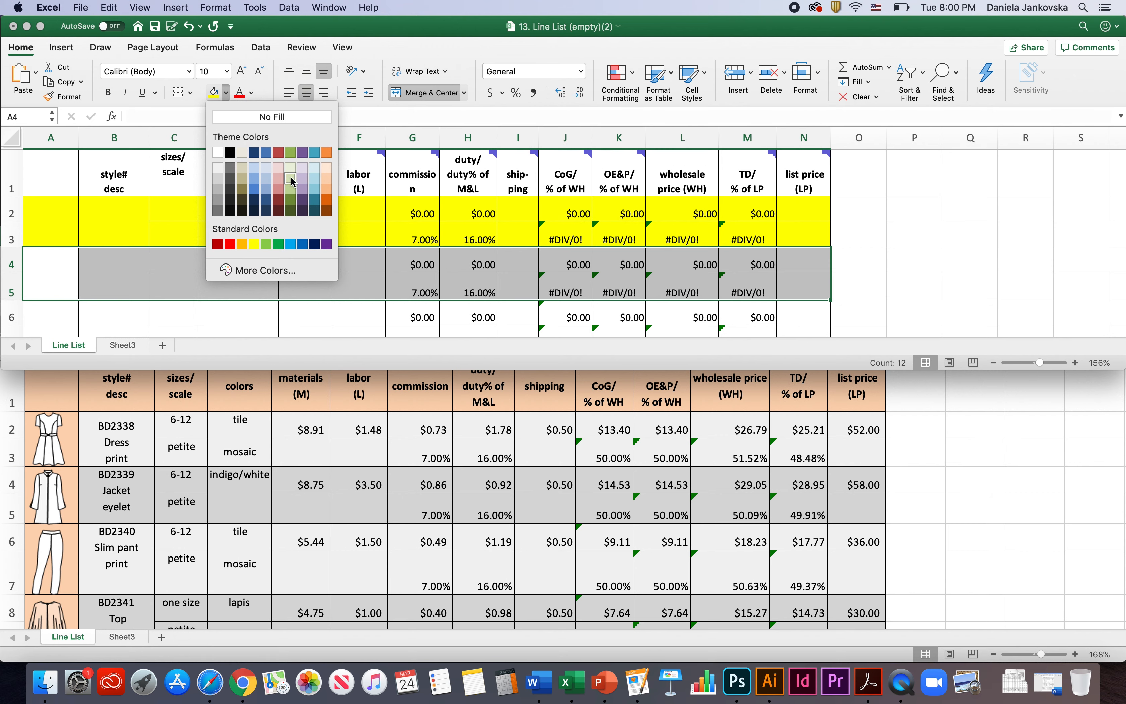
pyautogui.click(290, 179)
pyautogui.click(290, 179)
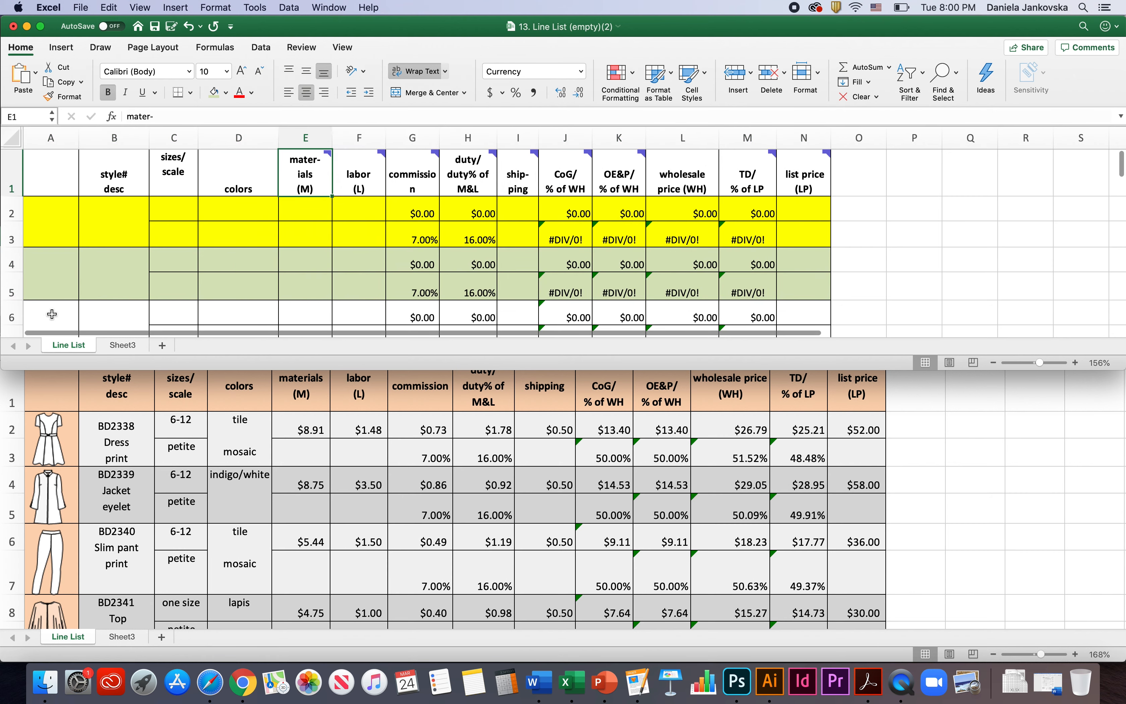
pyautogui.moveTo(51, 313); pyautogui.dragTo(805, 321)
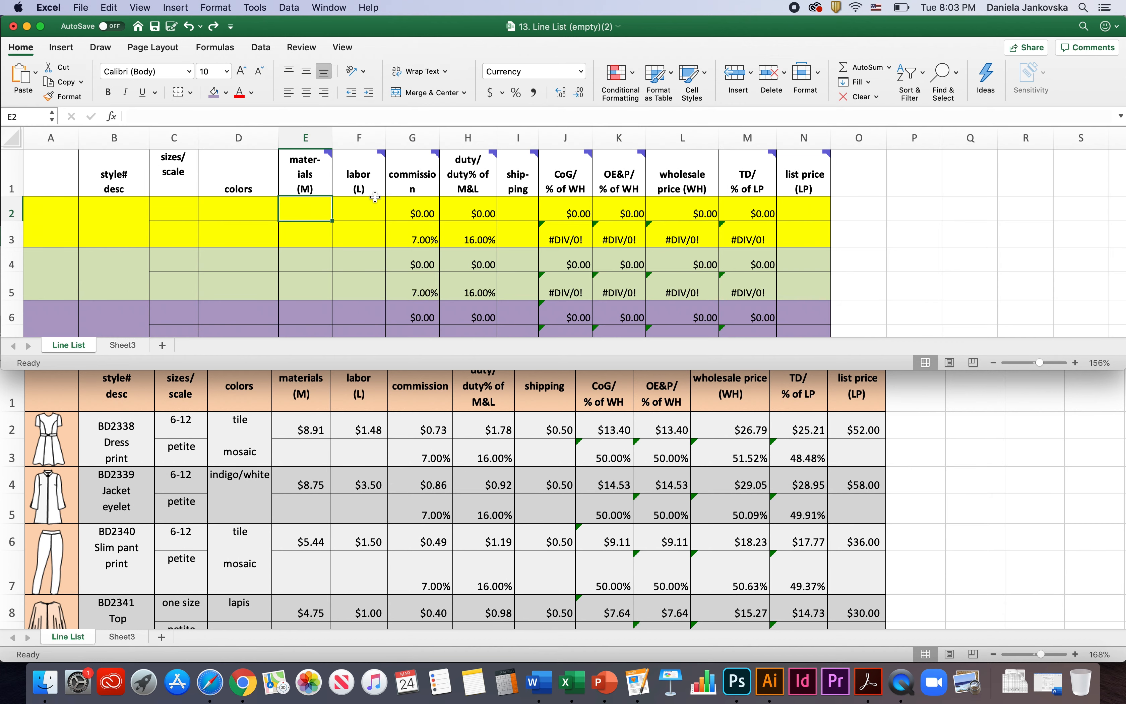
# Examine the empty materials and labor cells, then the BD2338 wholesale price and list price cells in the completed line list workbook.
pyautogui.moveTo(311, 209); pyautogui.dragTo(372, 209)
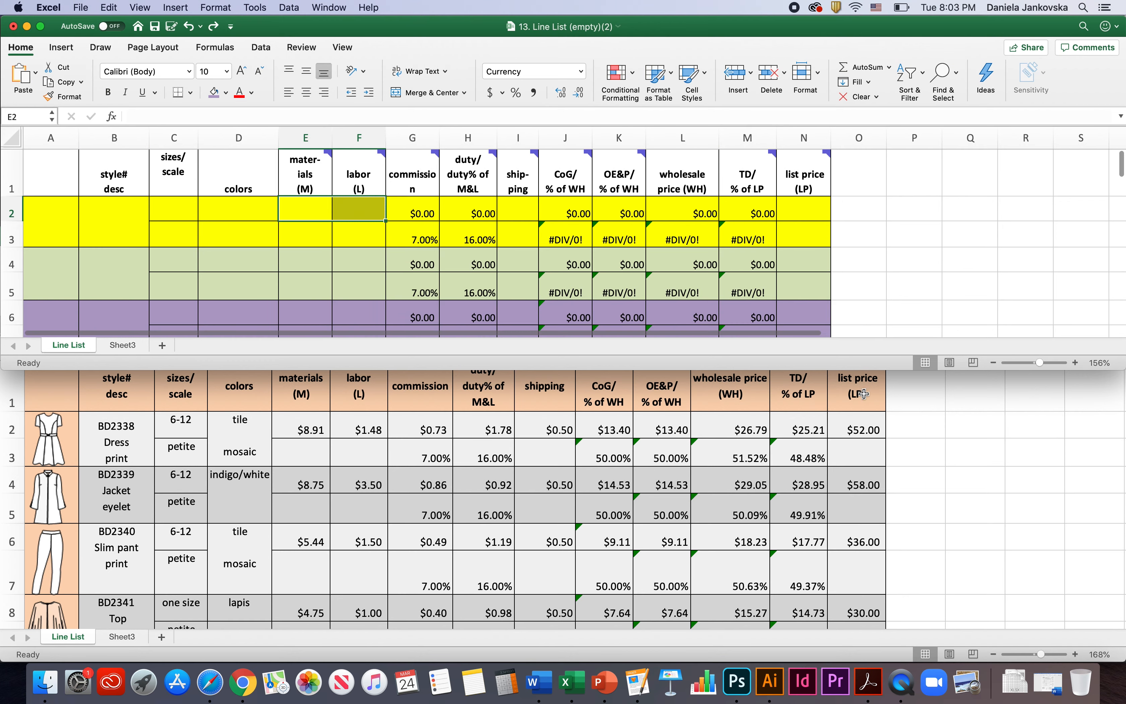
pyautogui.click(870, 431)
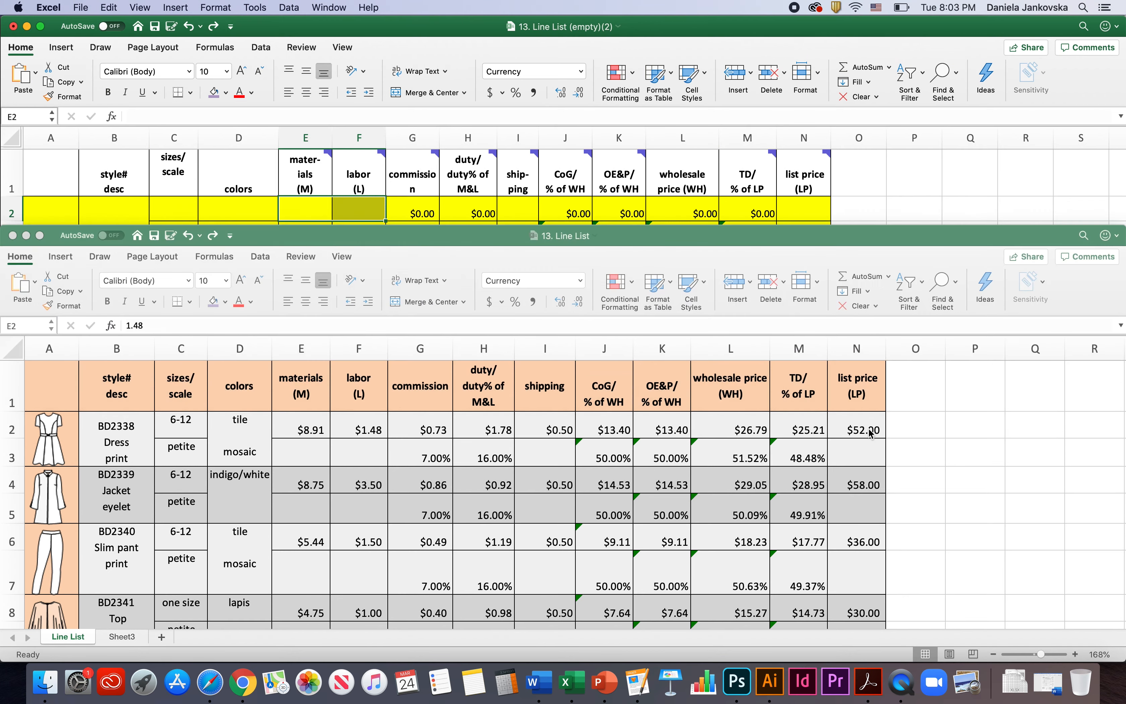
pyautogui.click(750, 457)
pyautogui.click(745, 433)
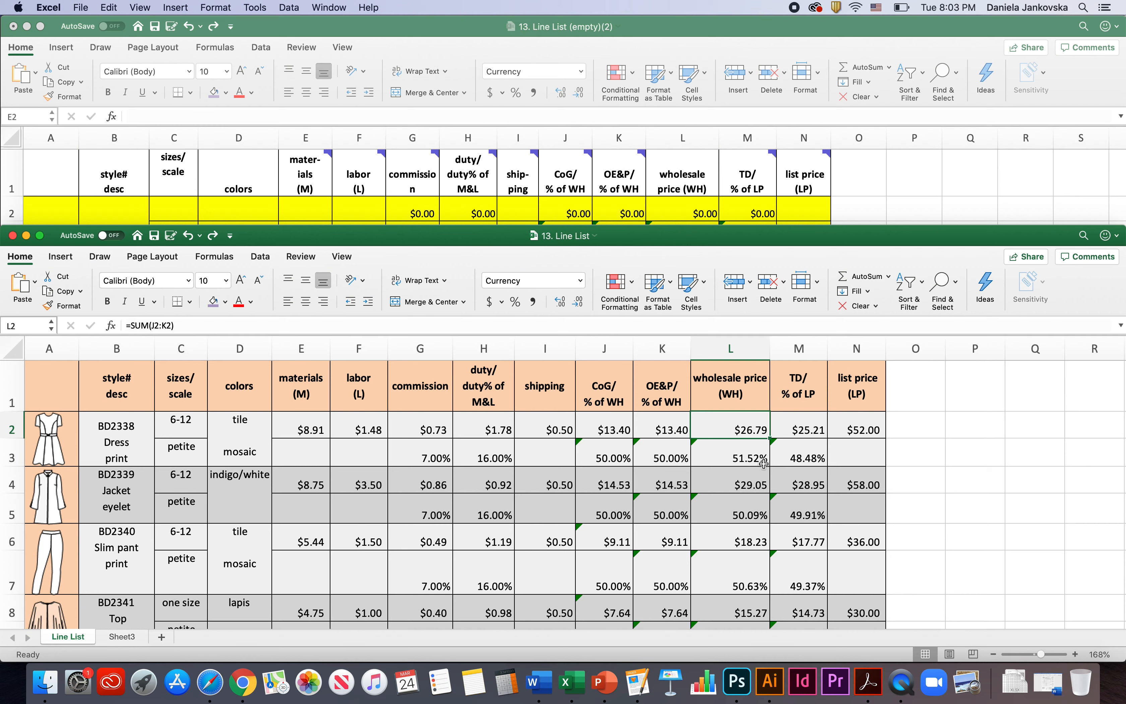
pyautogui.click(874, 429)
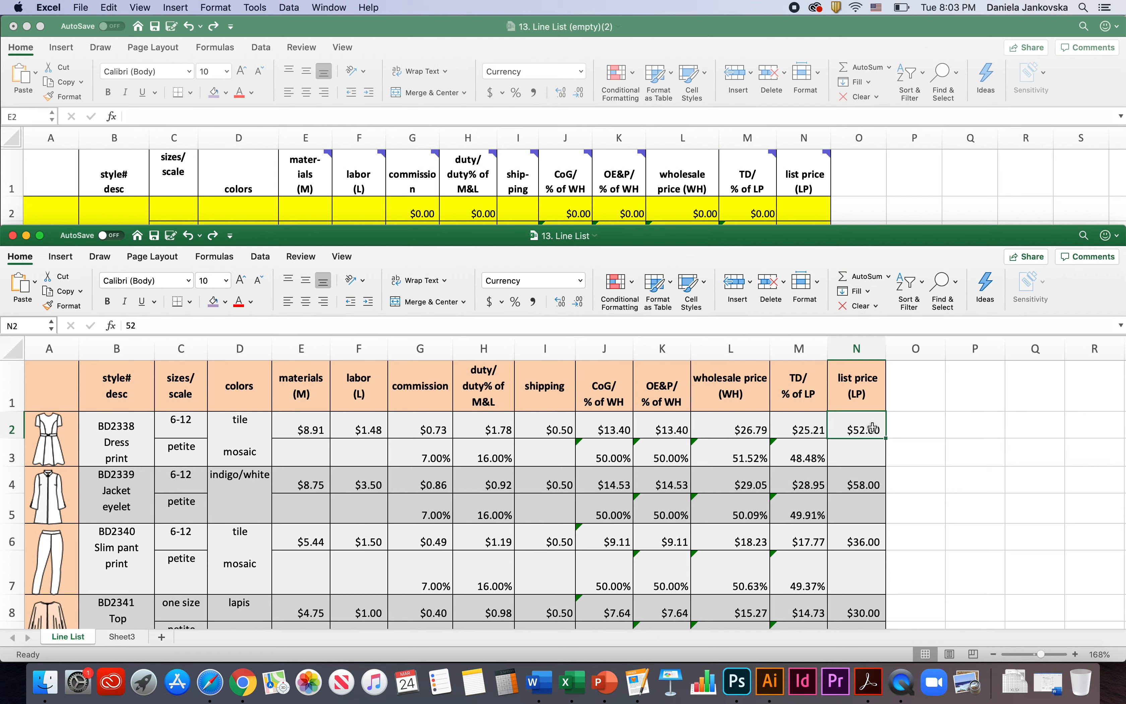